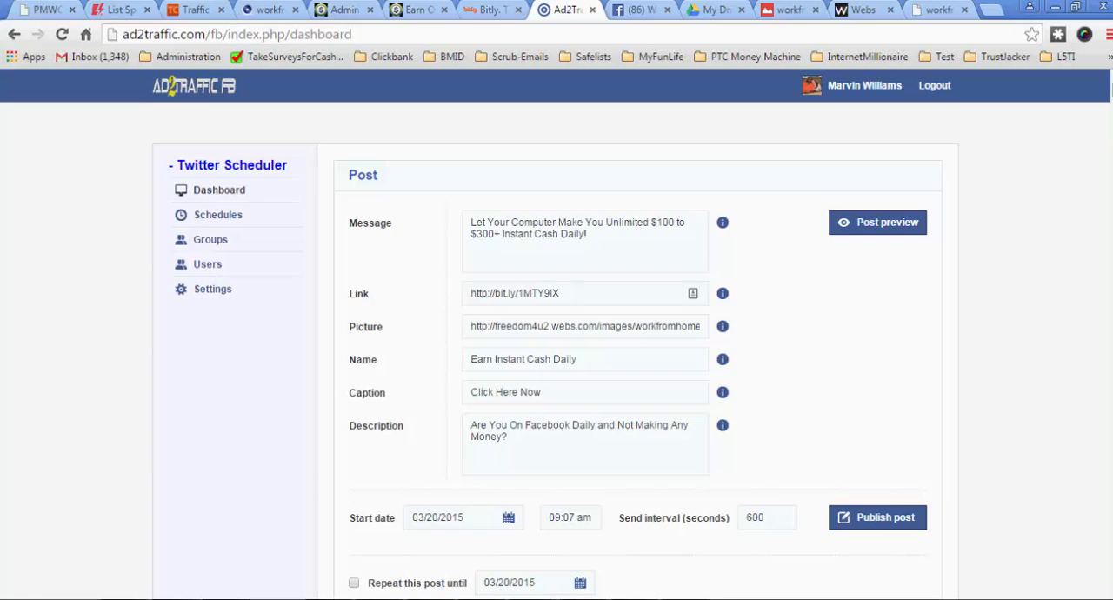
pyautogui.scroll(-4, 556, 348)
pyautogui.scroll(-2, 557, 348)
pyautogui.scroll(-2, 557, 348)
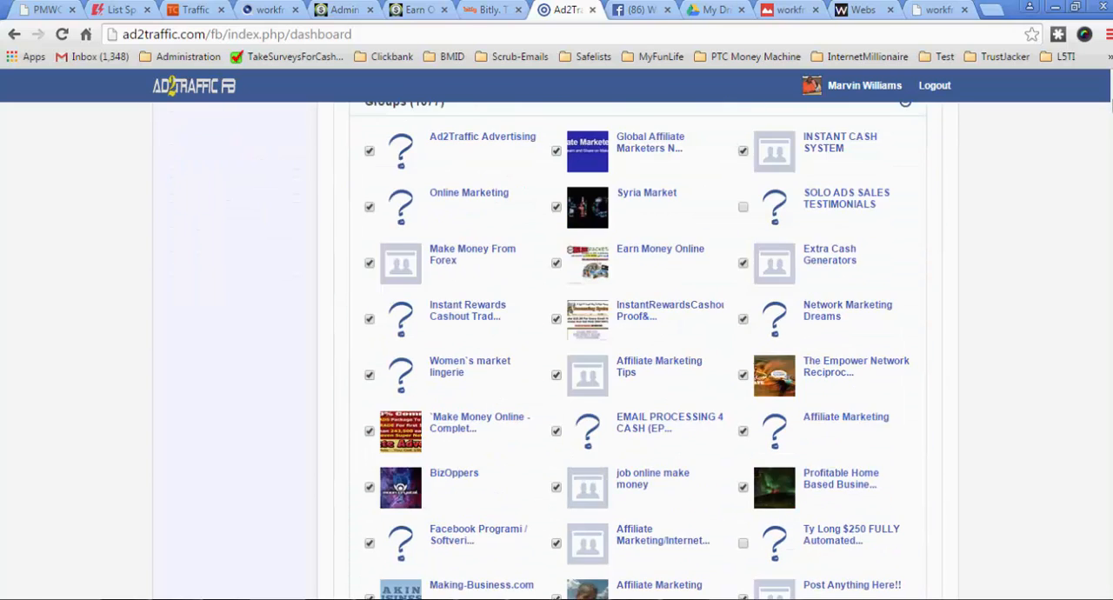
pyautogui.scroll(2, 556, 348)
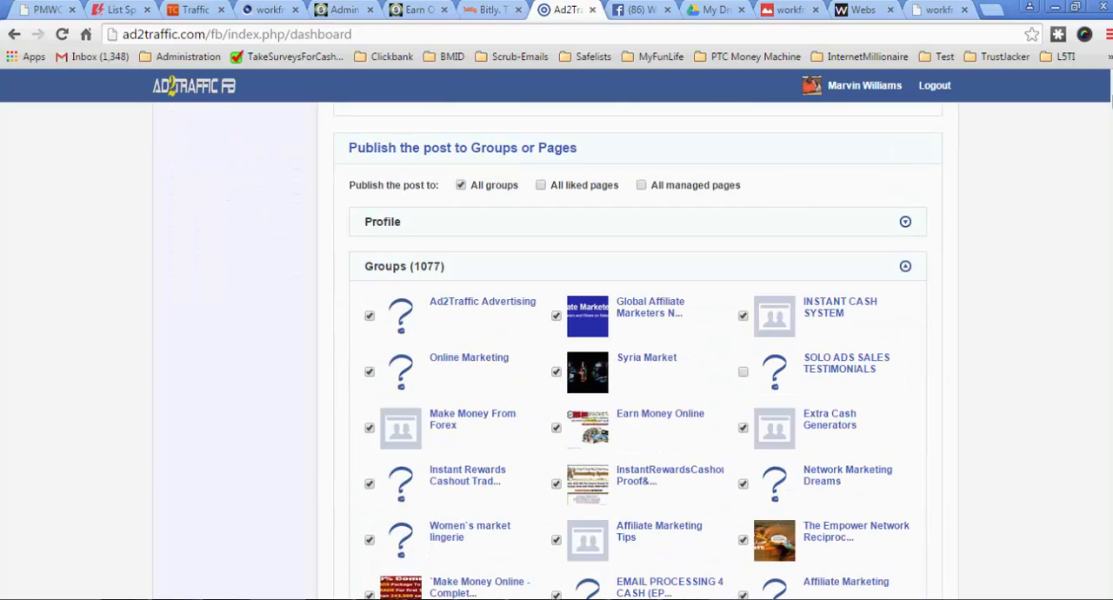
pyautogui.scroll(-1, 557, 348)
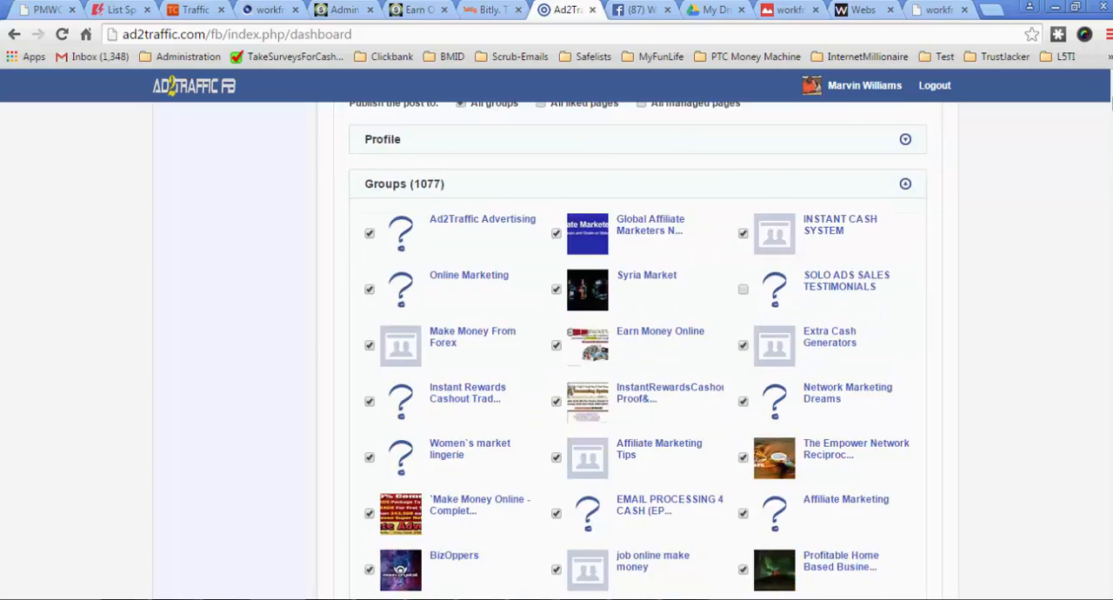
pyautogui.scroll(-6, 557, 348)
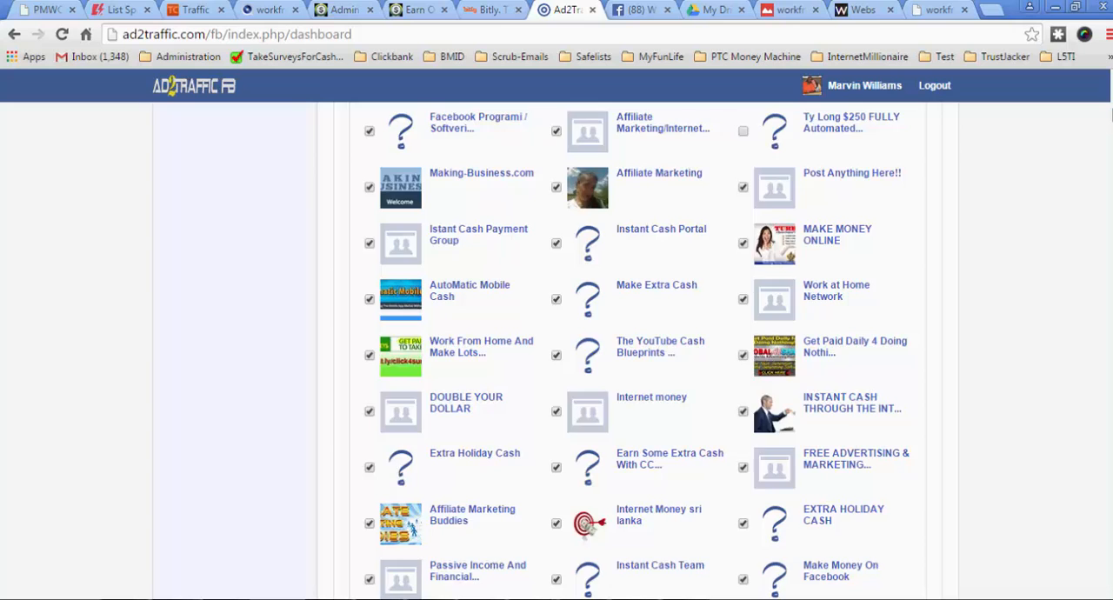
pyautogui.scroll(-3, 557, 348)
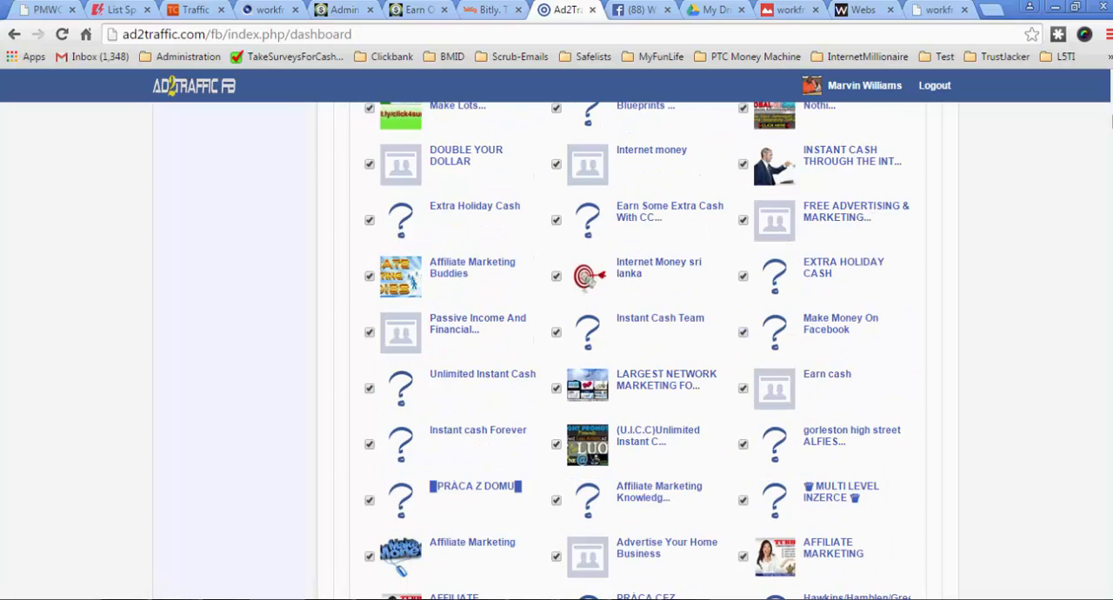
pyautogui.scroll(3, 556, 348)
pyautogui.scroll(1, 557, 348)
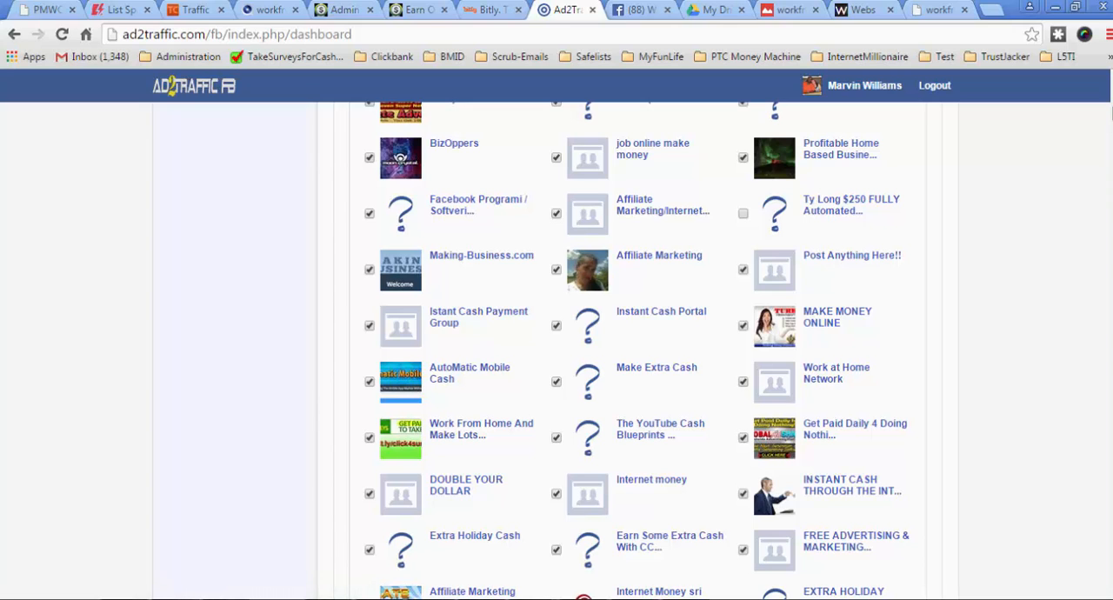
pyautogui.scroll(2, 481, 429)
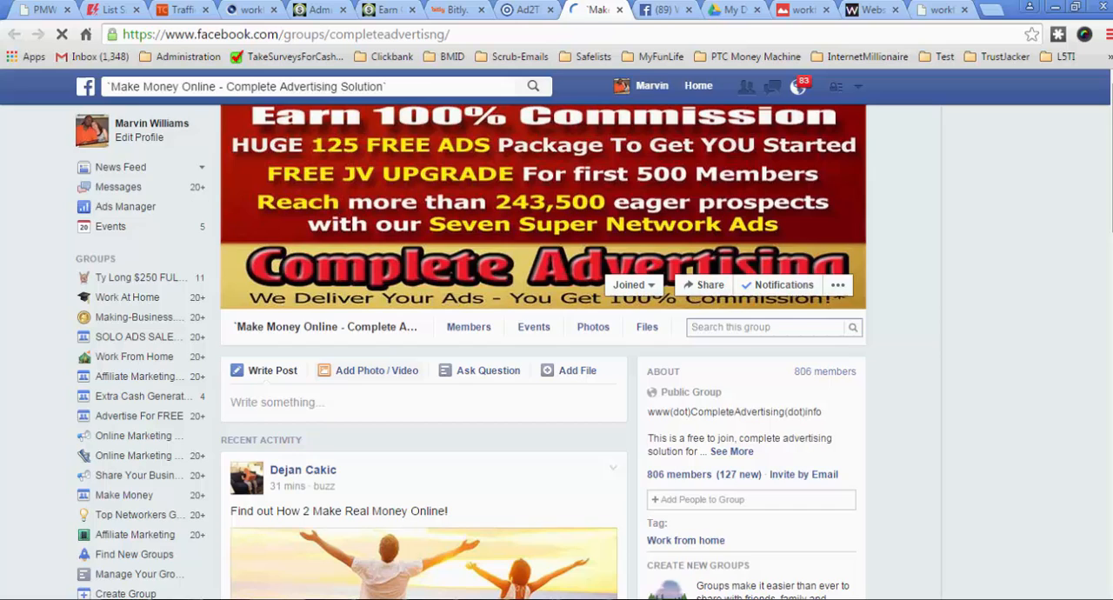
pyautogui.scroll(-3, 557, 348)
pyautogui.scroll(2, 469, 246)
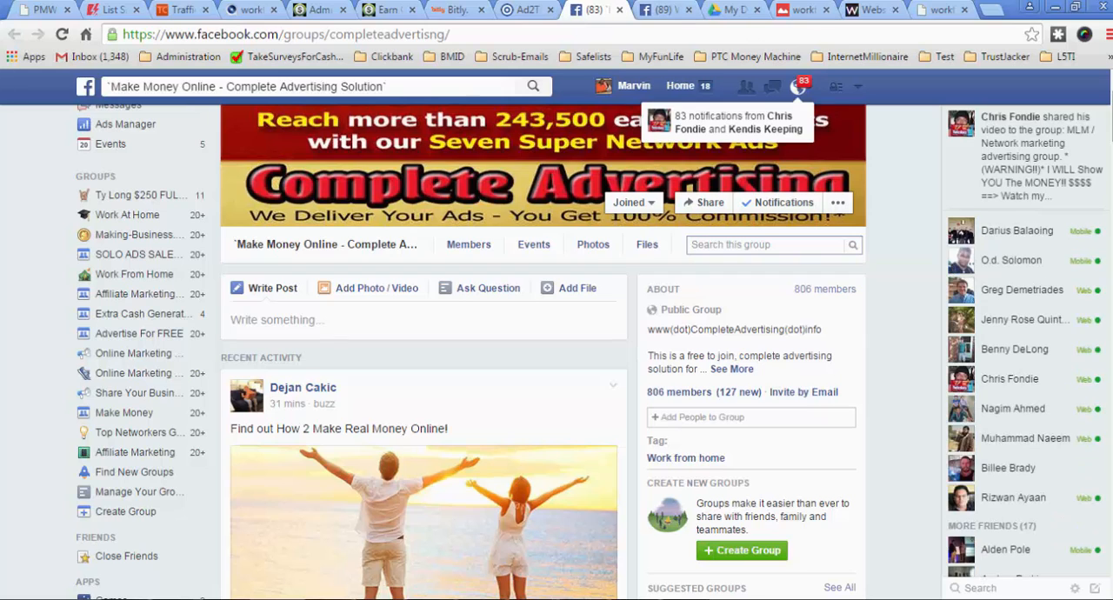
# Close the Complete Advertising group tab, returning to the Ad2Traffic dashboard
pyautogui.click(620, 9)
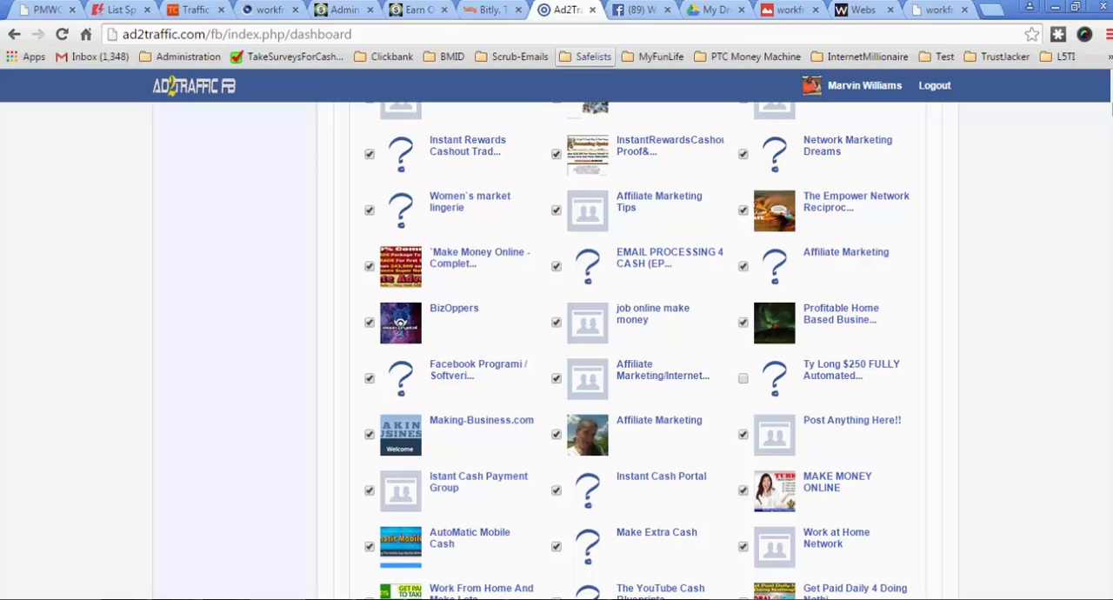
pyautogui.scroll(-2, 556, 348)
pyautogui.scroll(-1, 556, 348)
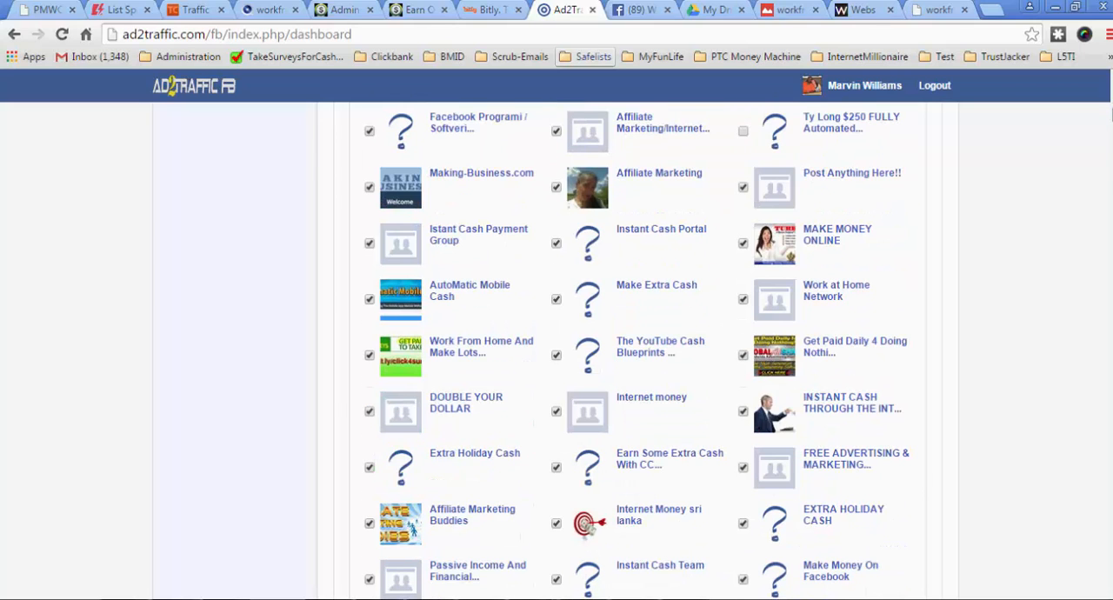
pyautogui.scroll(-1, 557, 348)
pyautogui.scroll(-3, 557, 348)
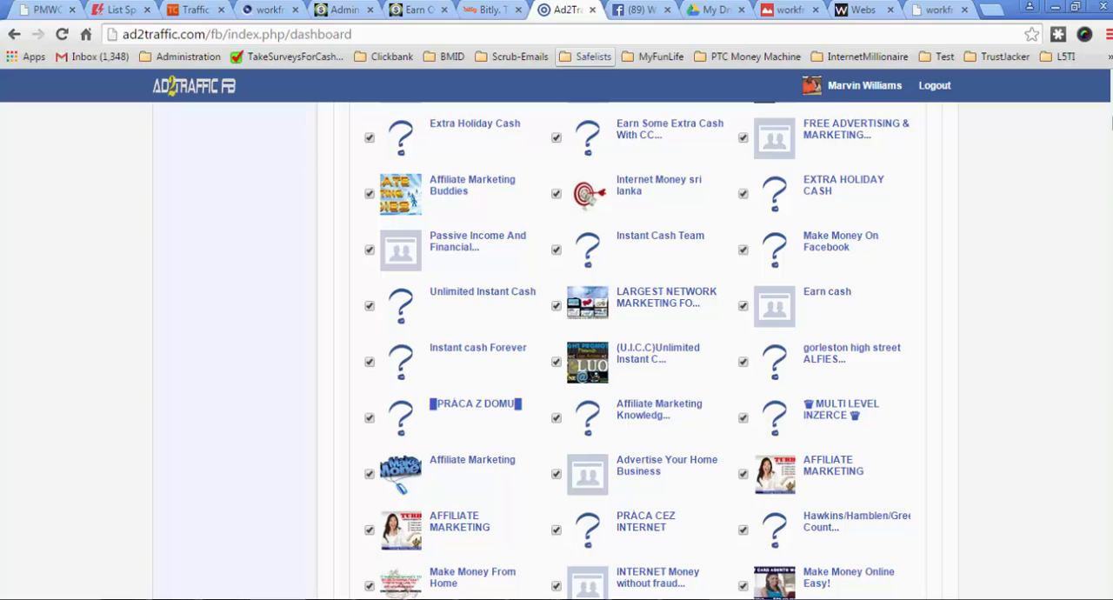
pyautogui.scroll(-4, 1111, 125)
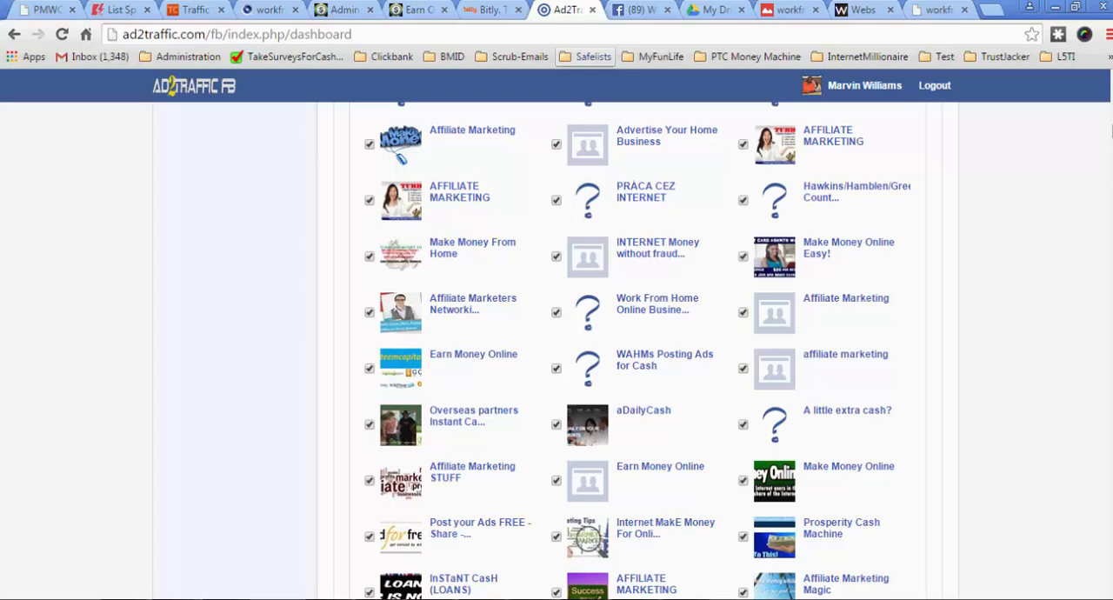
pyautogui.scroll(-5, 1110, 130)
pyautogui.scroll(10, 1111, 113)
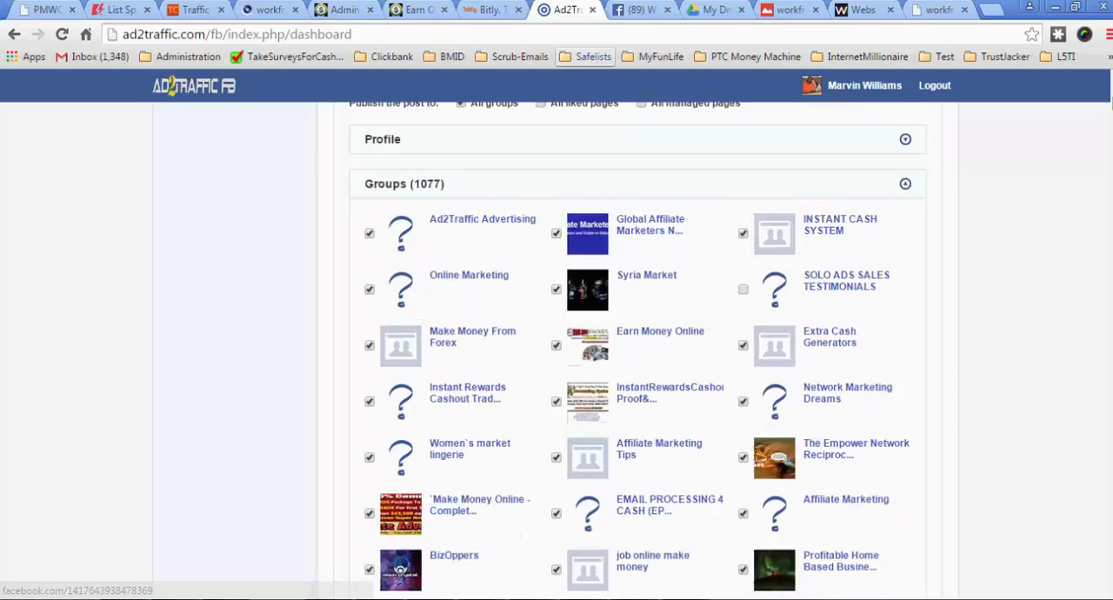
pyautogui.scroll(5, 1111, 101)
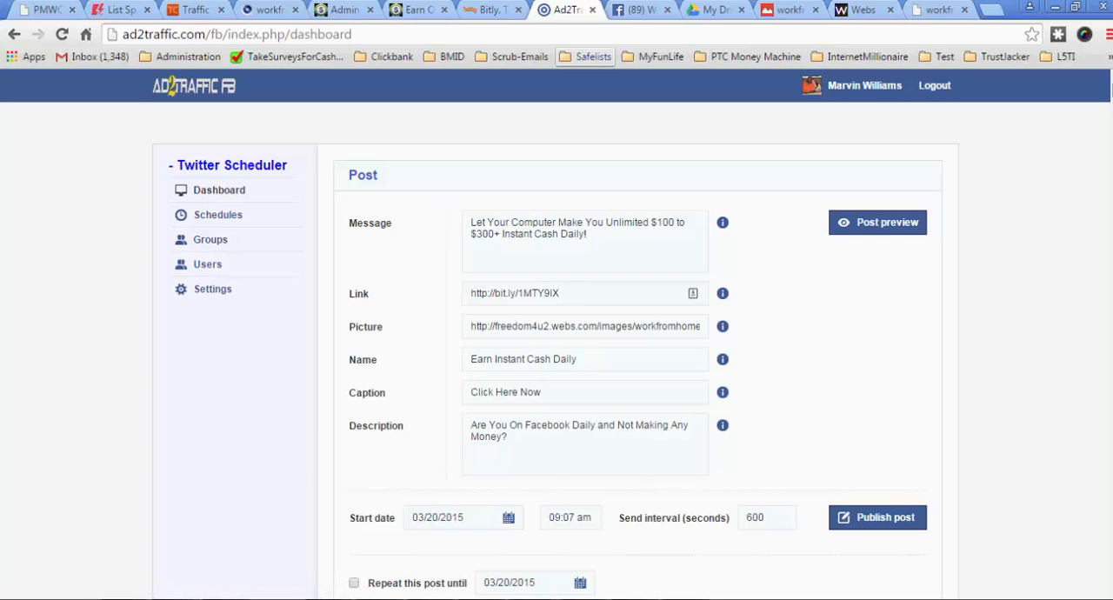
pyautogui.scroll(-1, 557, 348)
pyautogui.scroll(-2, 557, 348)
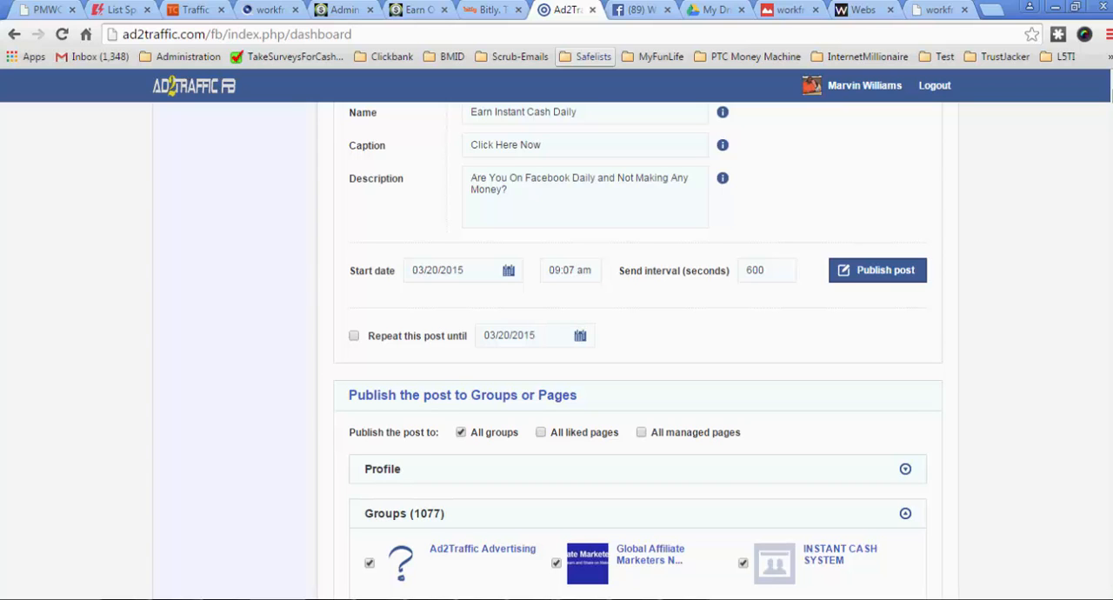
pyautogui.scroll(-1, 556, 348)
pyautogui.scroll(3, 557, 348)
pyautogui.scroll(1, 557, 348)
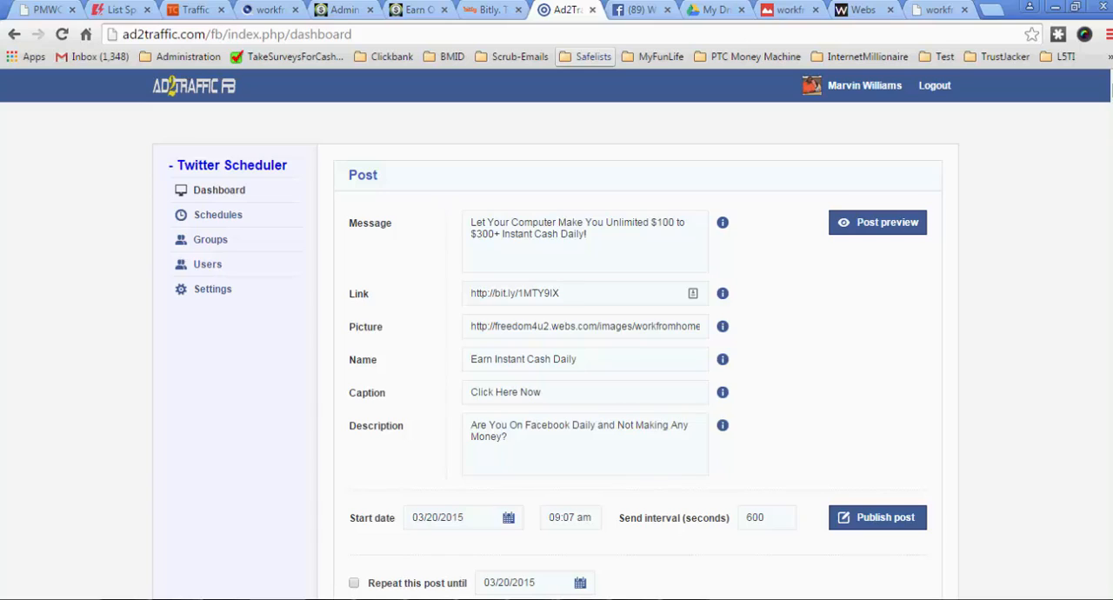
pyautogui.moveTo(590, 234); pyautogui.dragTo(471, 223)
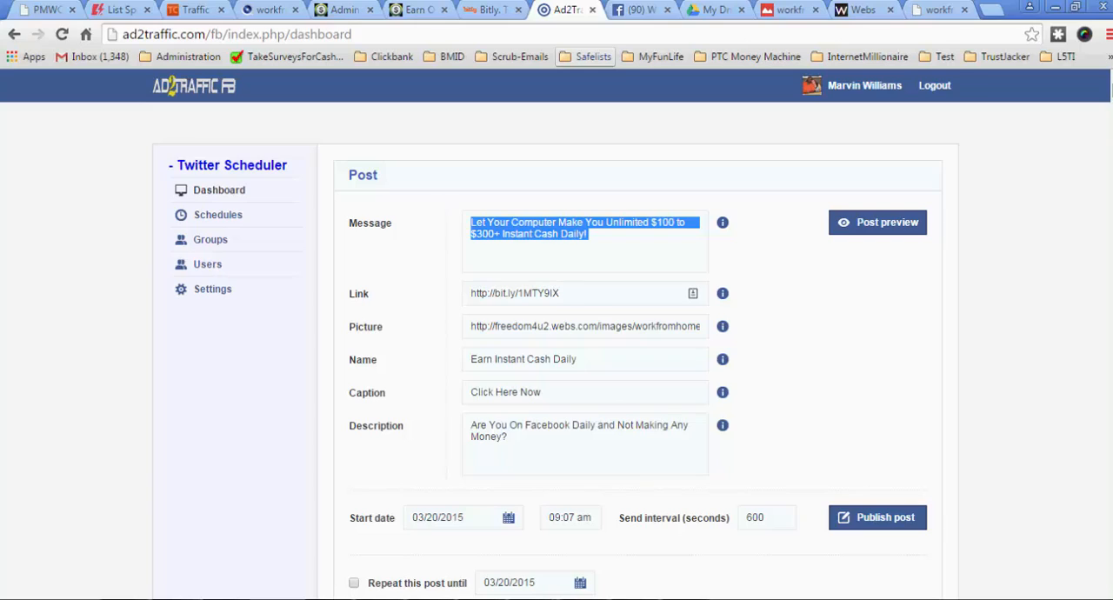
pyautogui.click(514, 234)
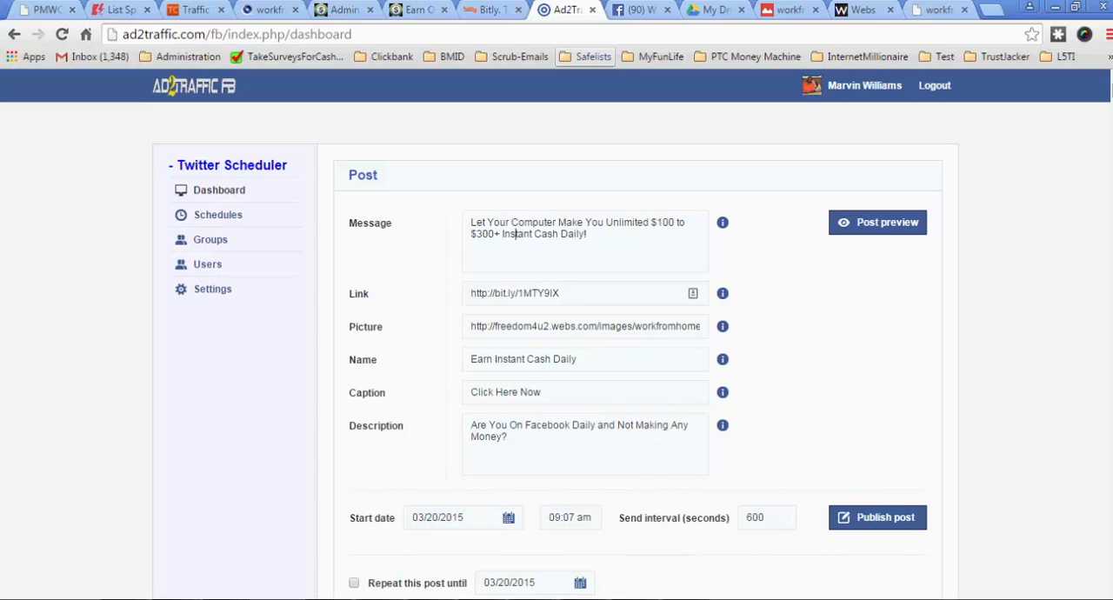
pyautogui.moveTo(471, 326); pyautogui.dragTo(701, 326)
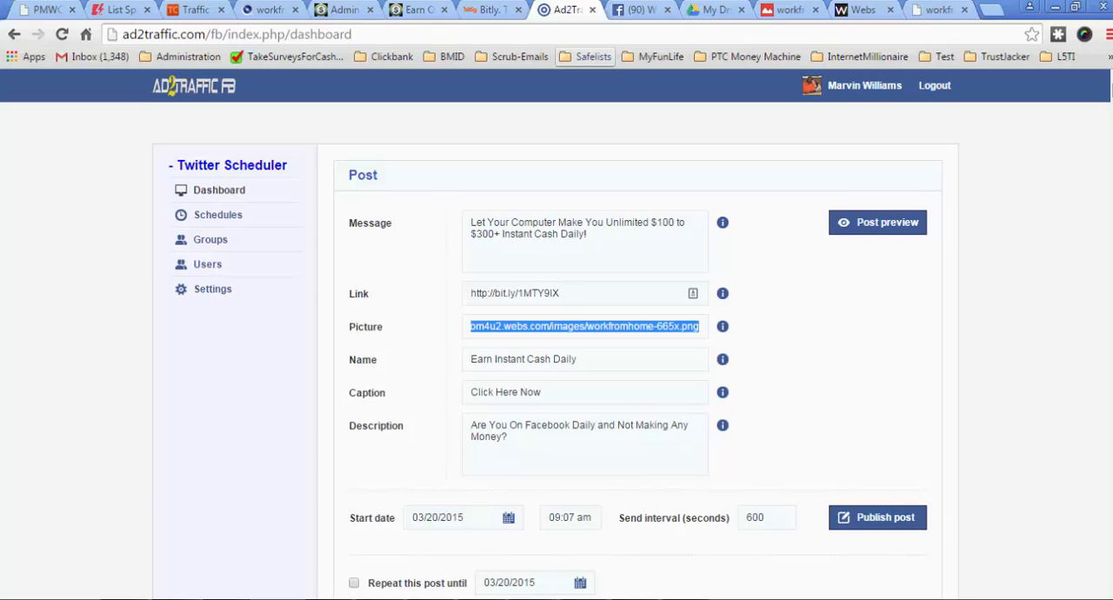
pyautogui.press('Tab')
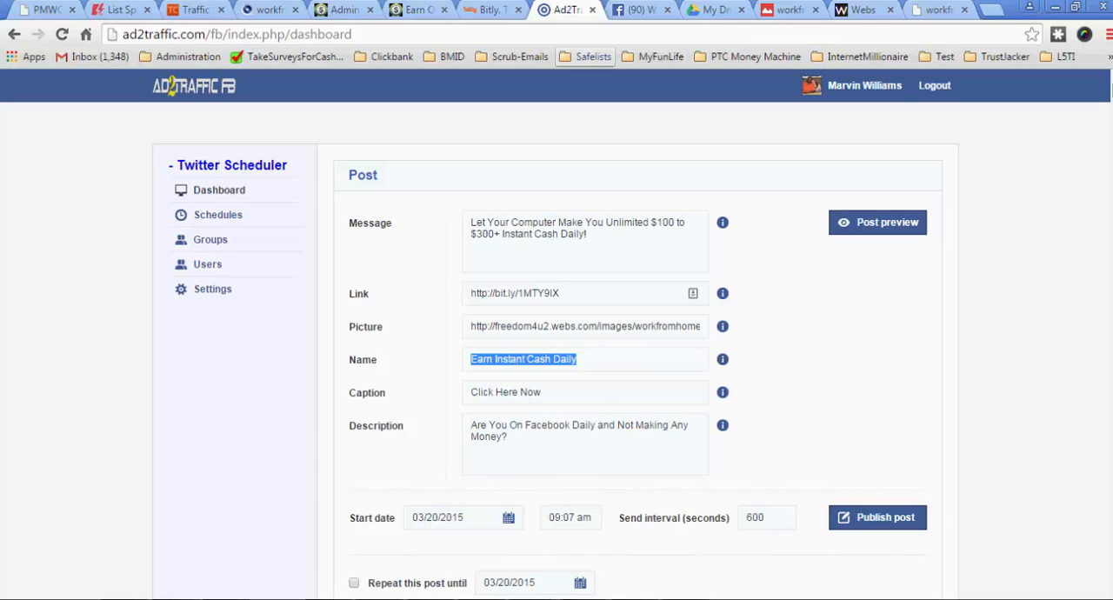
pyautogui.scroll(-1, 557, 348)
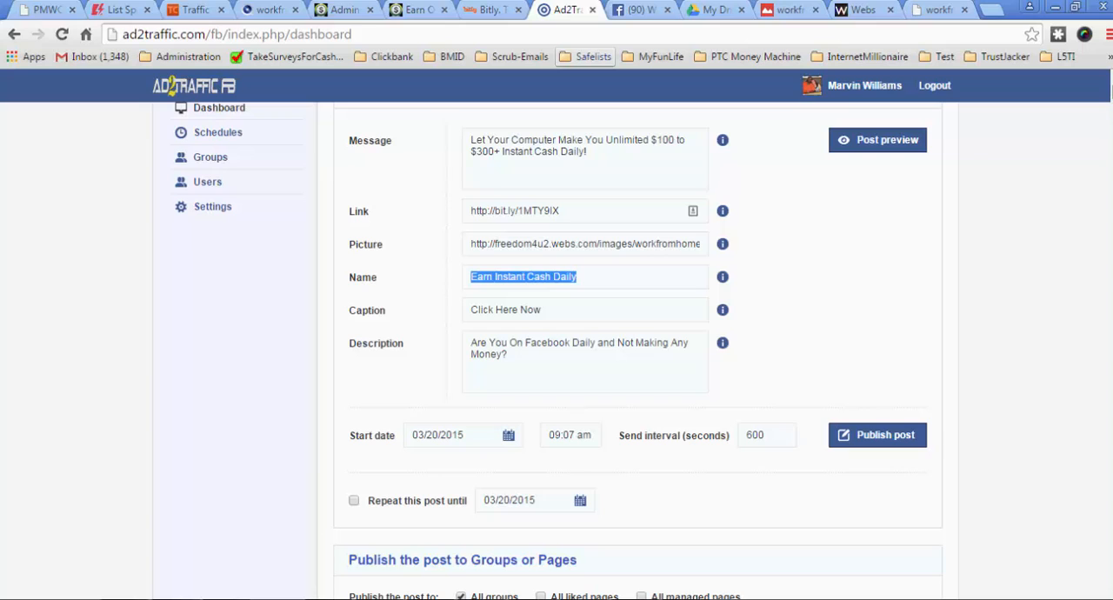
pyautogui.scroll(1, 557, 348)
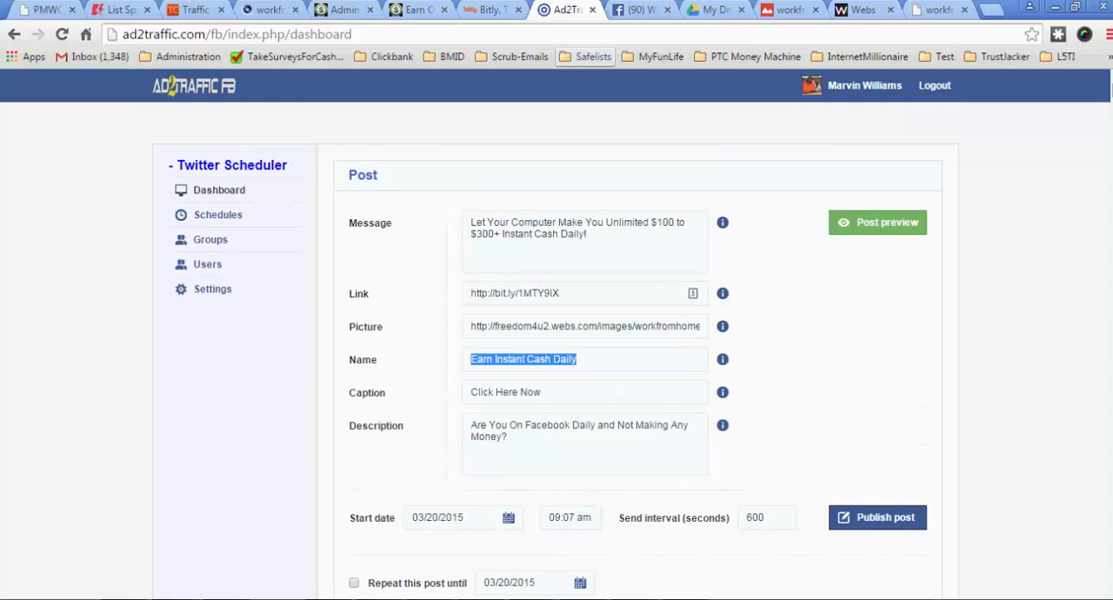
pyautogui.click(878, 222)
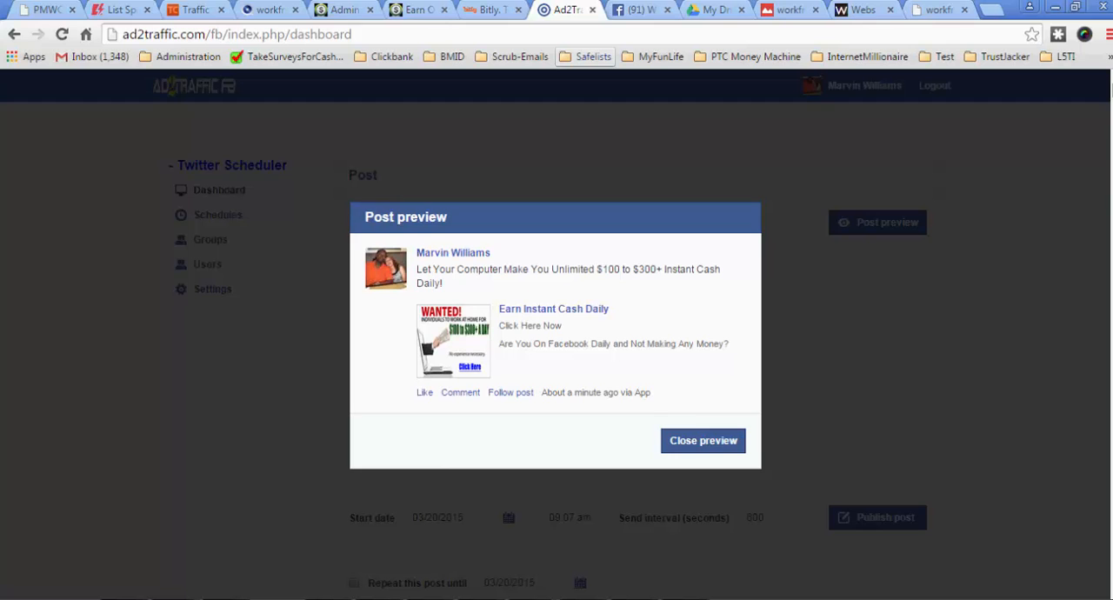
pyautogui.click(704, 440)
pyautogui.scroll(-2, 704, 441)
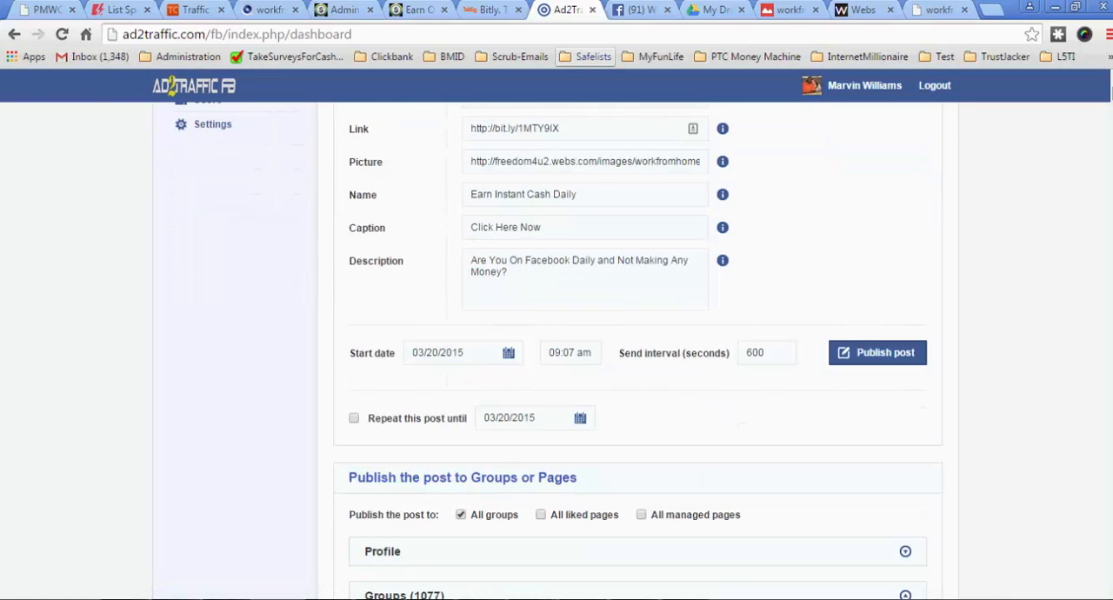
pyautogui.scroll(-2, 557, 348)
pyautogui.scroll(-2, 557, 348)
pyautogui.scroll(-3, 557, 348)
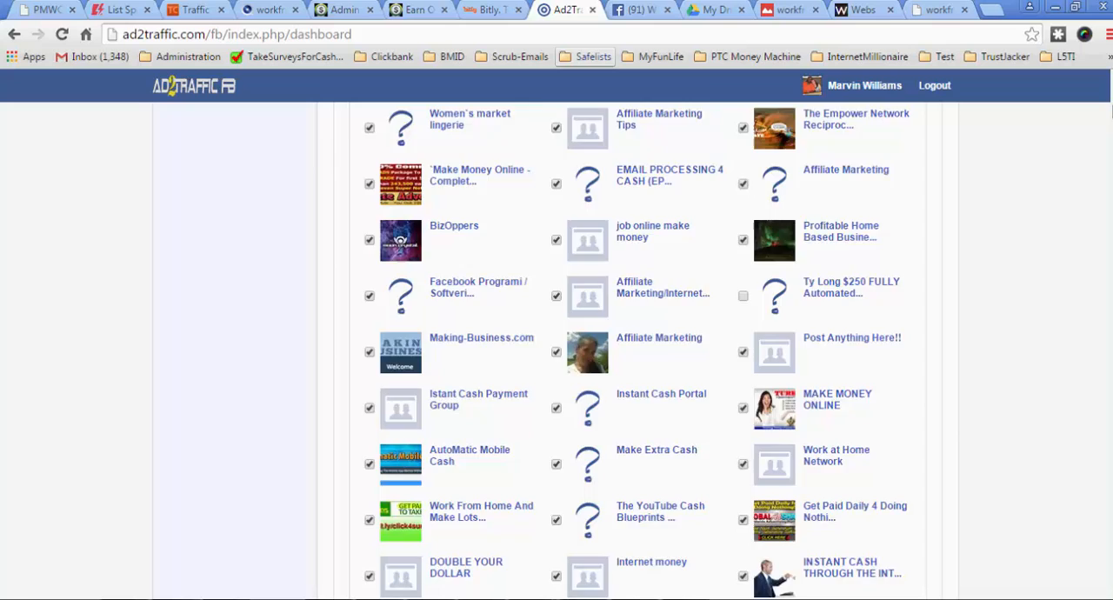
pyautogui.scroll(-2, 637, 347)
pyautogui.scroll(-4, 637, 348)
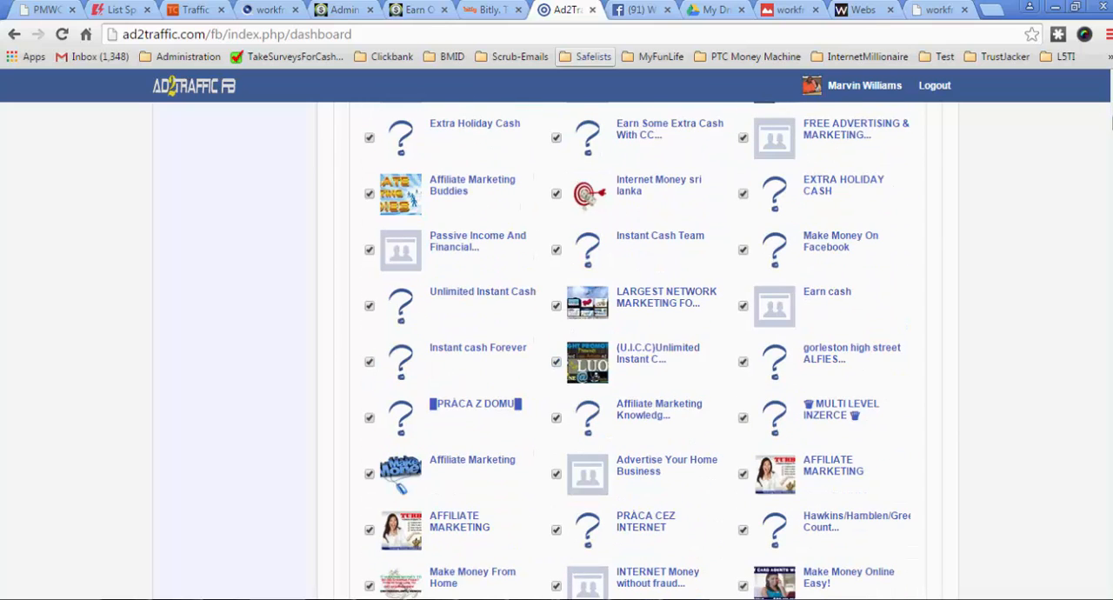
pyautogui.scroll(-1, 637, 348)
pyautogui.scroll(-1, 637, 348)
pyautogui.scroll(-1, 636, 348)
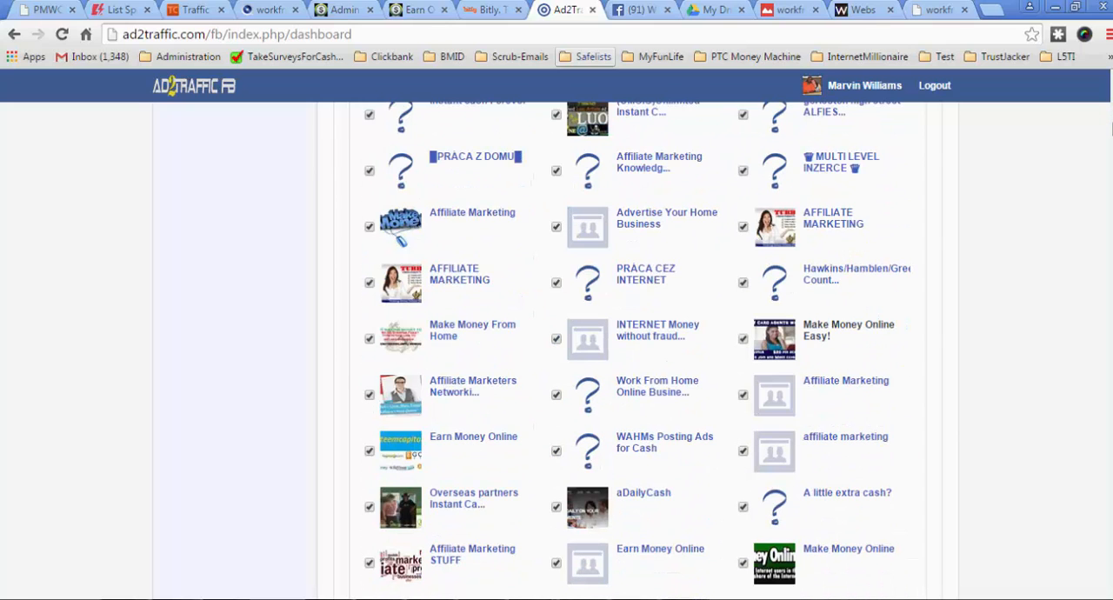
pyautogui.scroll(-3, 401, 240)
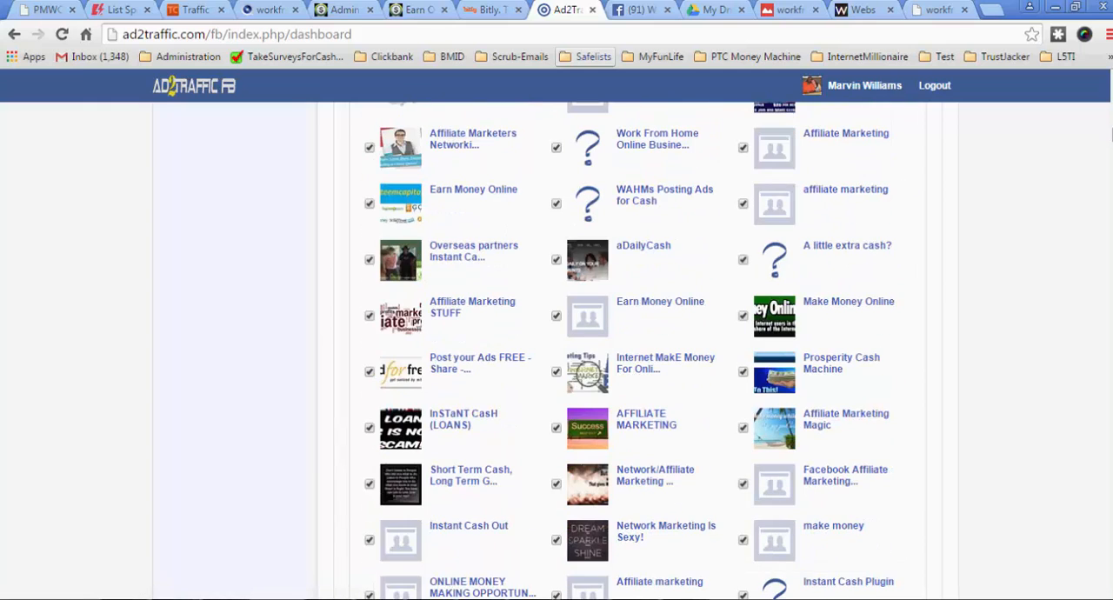
pyautogui.scroll(-3, 556, 347)
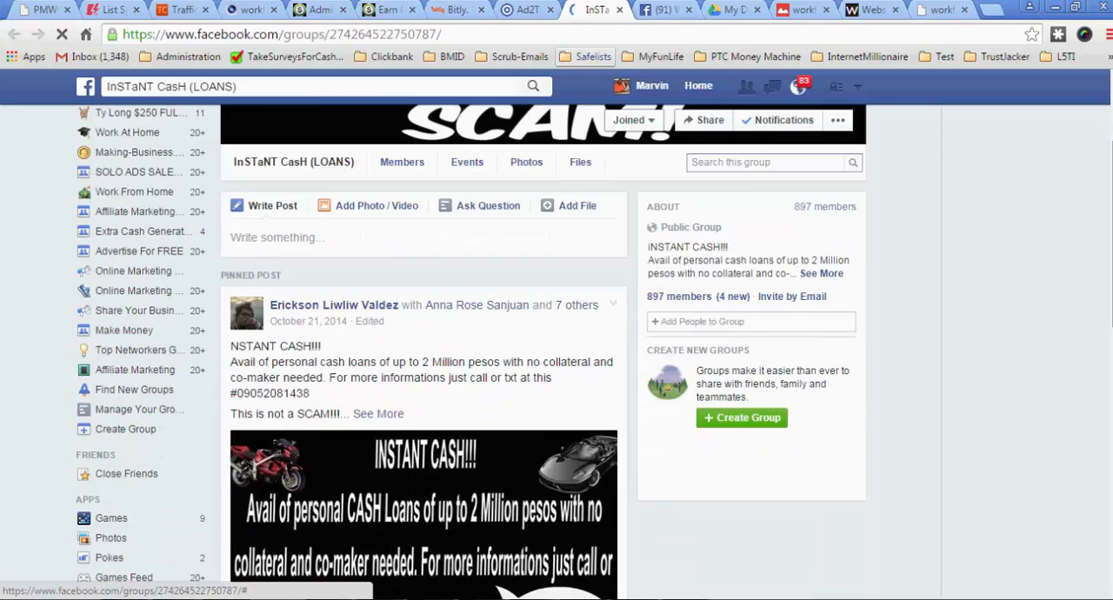
pyautogui.scroll(-1, 415, 459)
pyautogui.scroll(-1, 415, 458)
pyautogui.scroll(2, 414, 459)
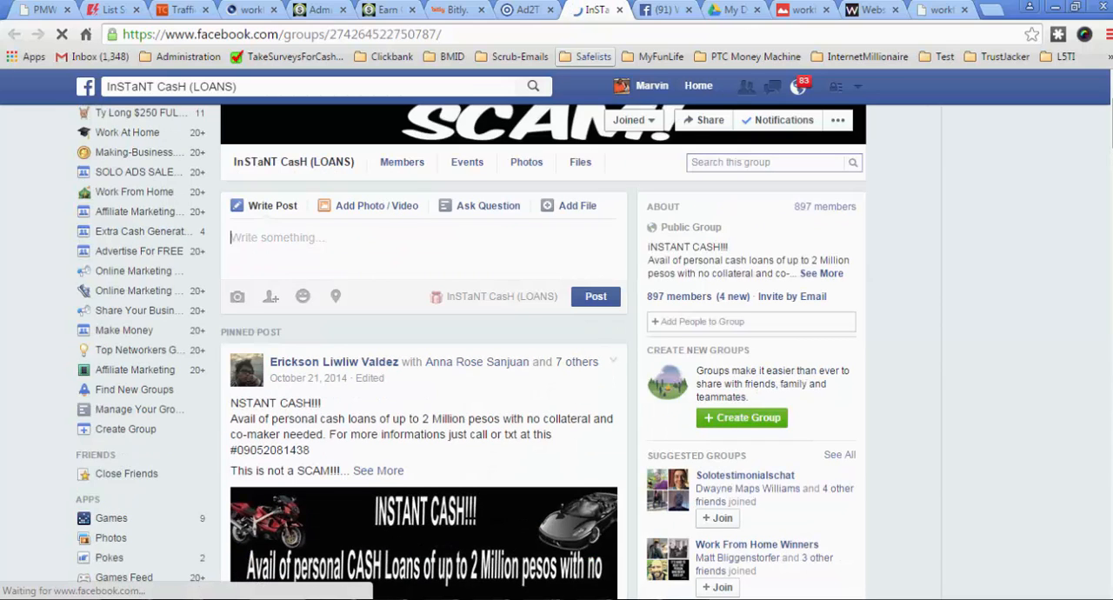
pyautogui.scroll(-3, 423, 365)
pyautogui.scroll(-2, 424, 365)
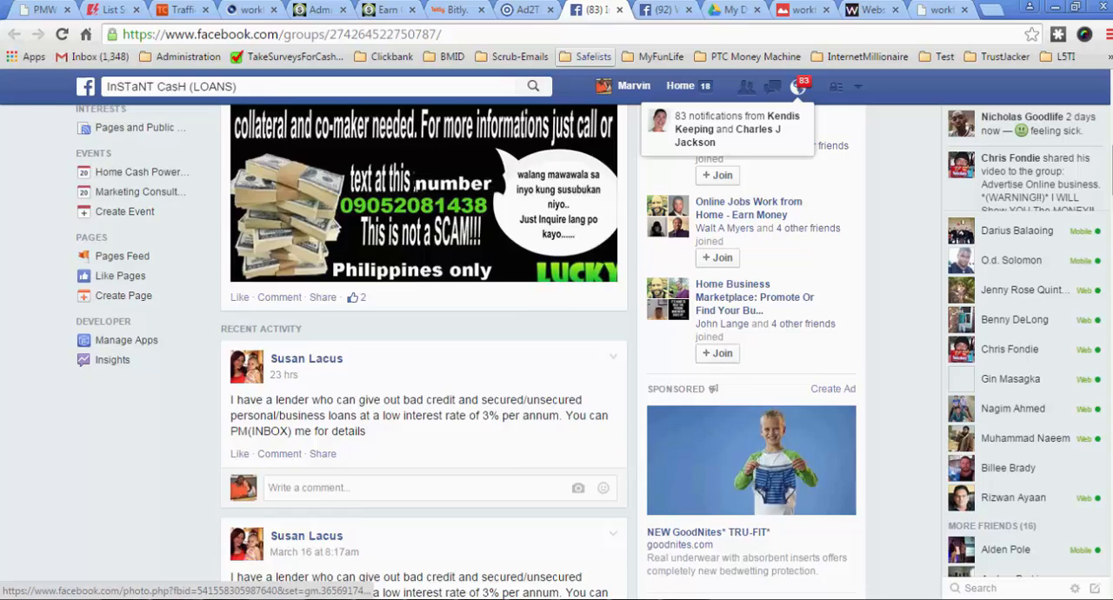
pyautogui.scroll(1, 424, 365)
pyautogui.scroll(-1, 424, 365)
pyautogui.scroll(-2, 424, 347)
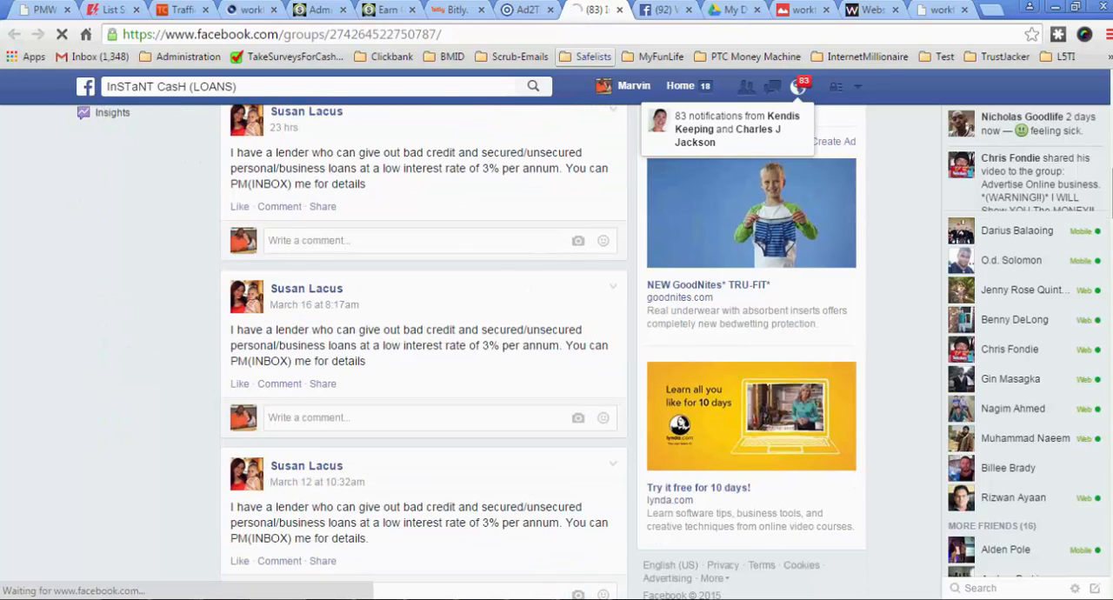
pyautogui.scroll(-5, 424, 348)
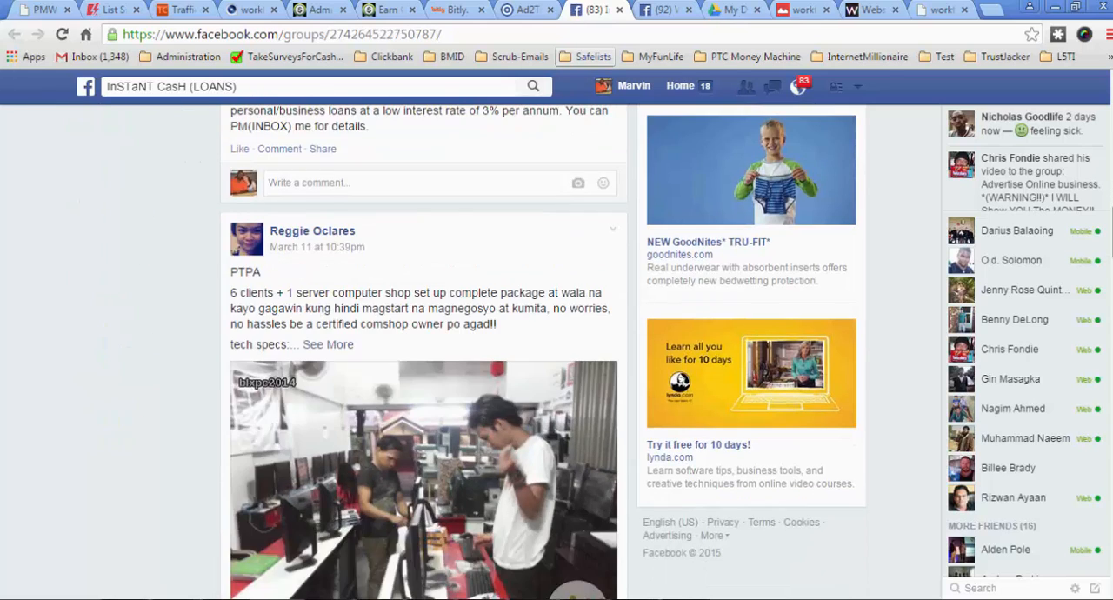
pyautogui.scroll(4, 424, 348)
pyautogui.scroll(-2, 424, 348)
pyautogui.scroll(1, 424, 348)
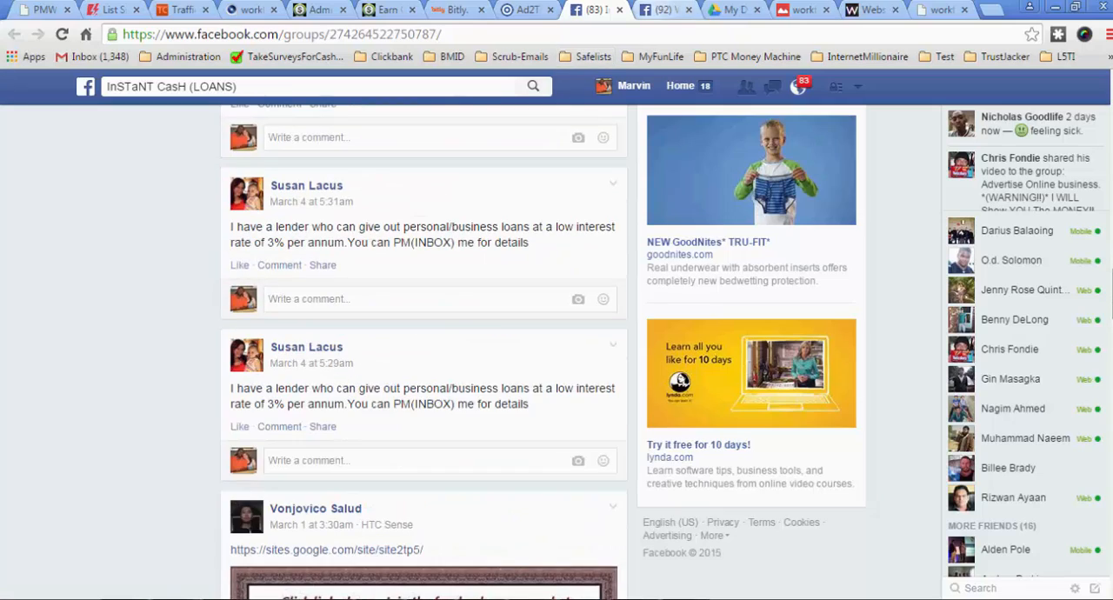
pyautogui.click(527, 10)
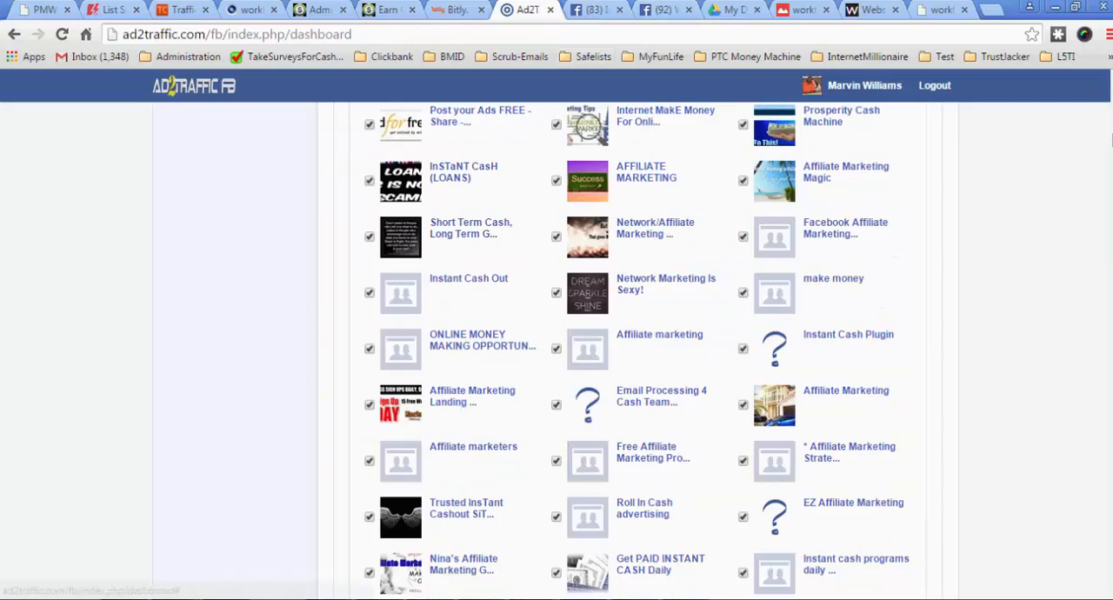
pyautogui.scroll(-5, 557, 348)
pyautogui.scroll(-4, 556, 348)
pyautogui.scroll(-4, 557, 348)
pyautogui.scroll(-4, 556, 348)
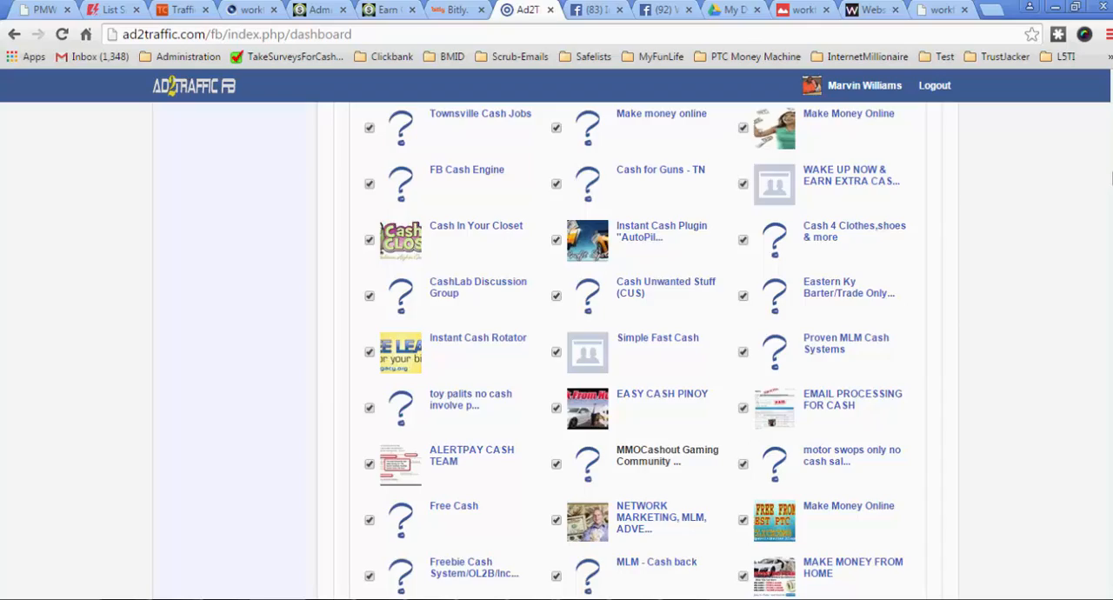
pyautogui.scroll(7, 557, 348)
pyautogui.scroll(5, 637, 348)
pyautogui.scroll(5, 636, 348)
pyautogui.scroll(5, 637, 347)
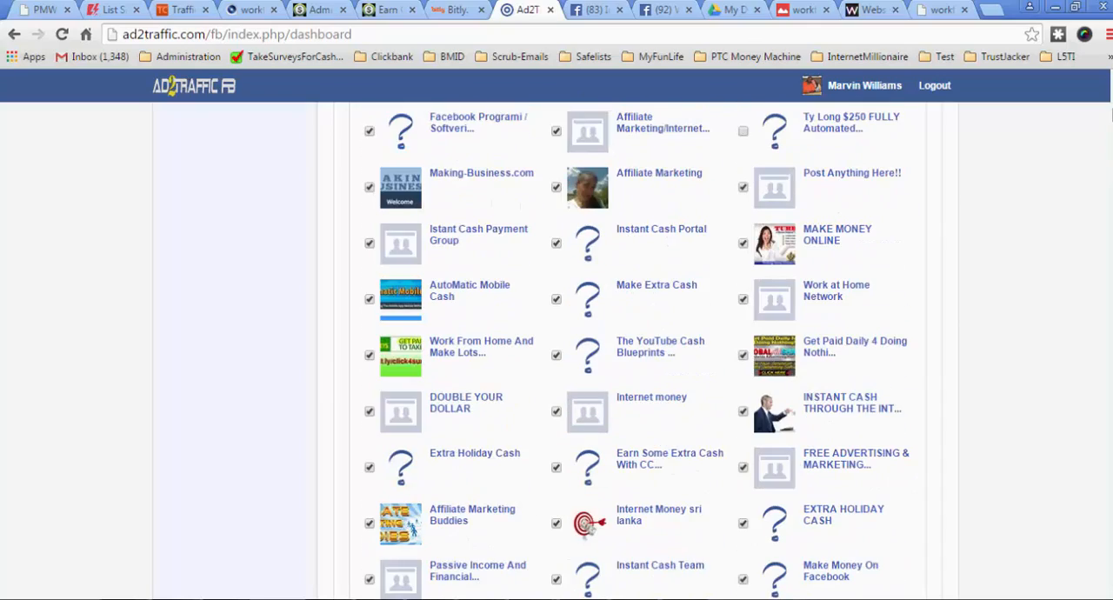
pyautogui.scroll(5, 637, 347)
pyautogui.scroll(5, 636, 348)
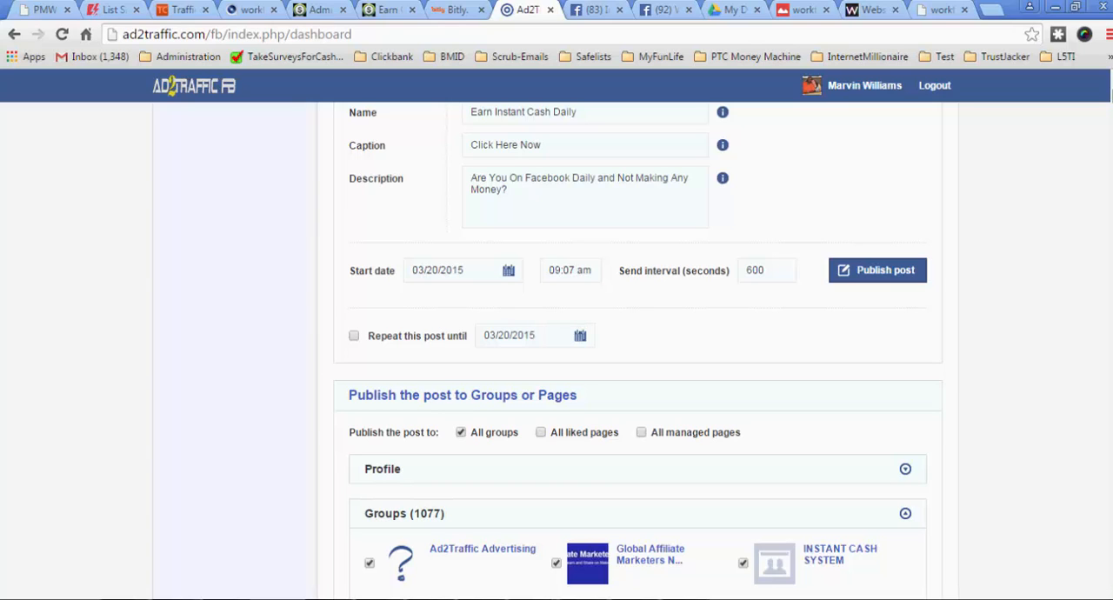
pyautogui.scroll(3, 556, 348)
pyautogui.scroll(-3, 556, 348)
# Clear the ':07' minutes from the 09:07 am start time to enter :35
pyautogui.press('BackSpace')
pyautogui.press('BackSpace')
pyautogui.press('BackSpace')
pyautogui.write(':35')
pyautogui.scroll(3, 557, 348)
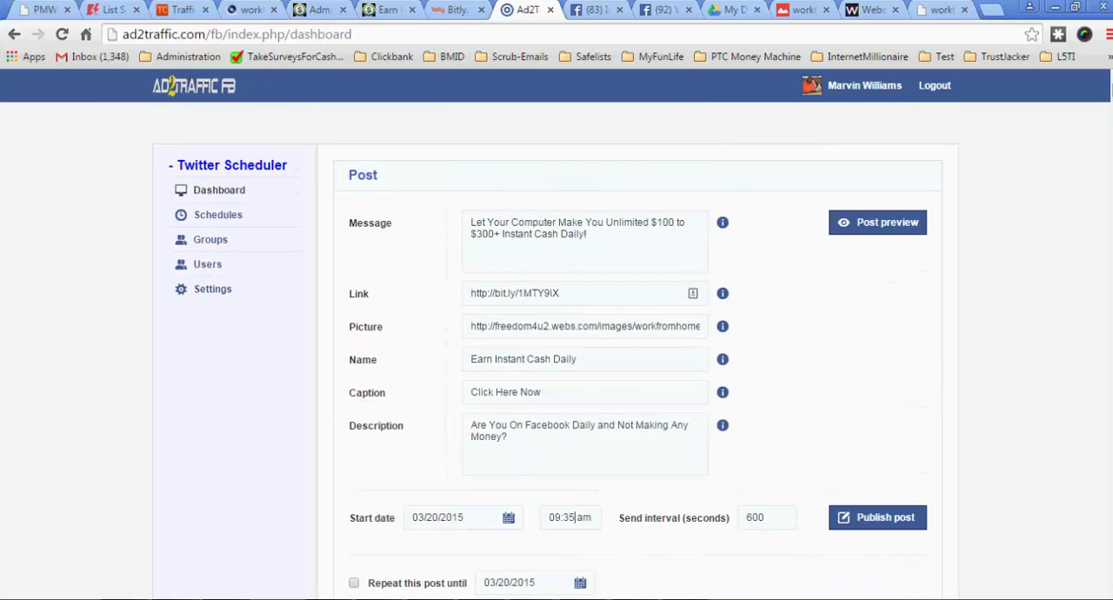
pyautogui.scroll(-2, 557, 348)
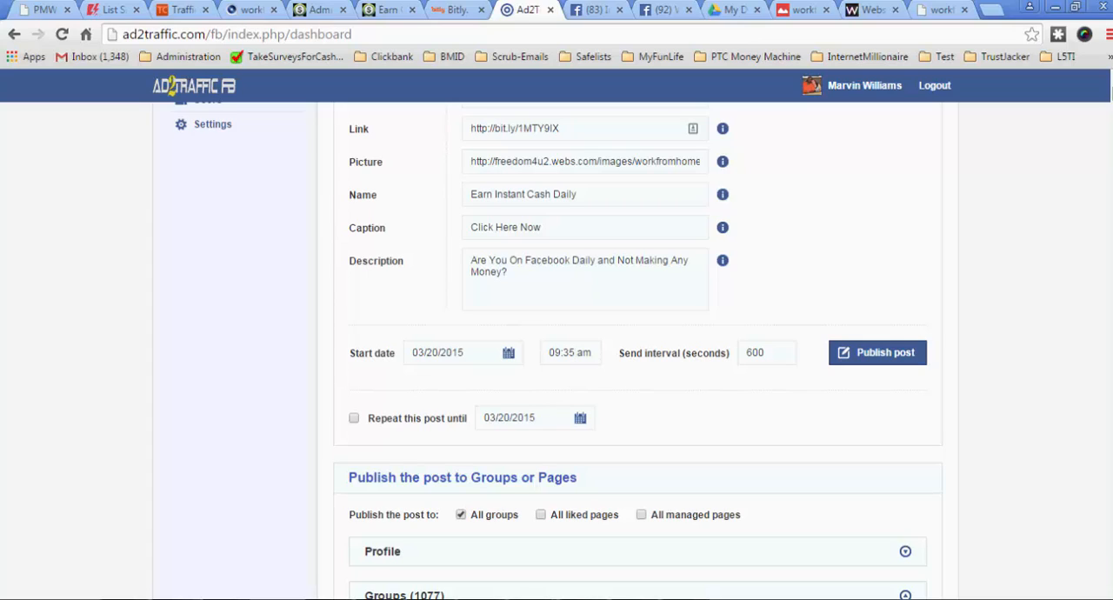
# Keep the 03/20/2015 start date and publish the Earn Instant Cash Daily post to all groups
pyautogui.click(453, 352)
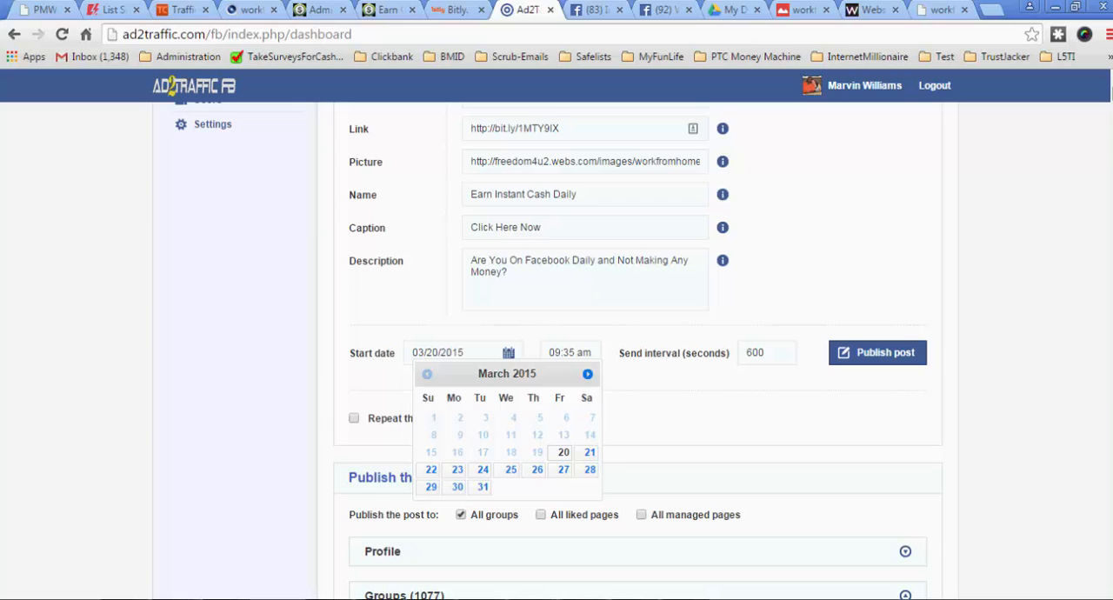
pyautogui.press('Escape')
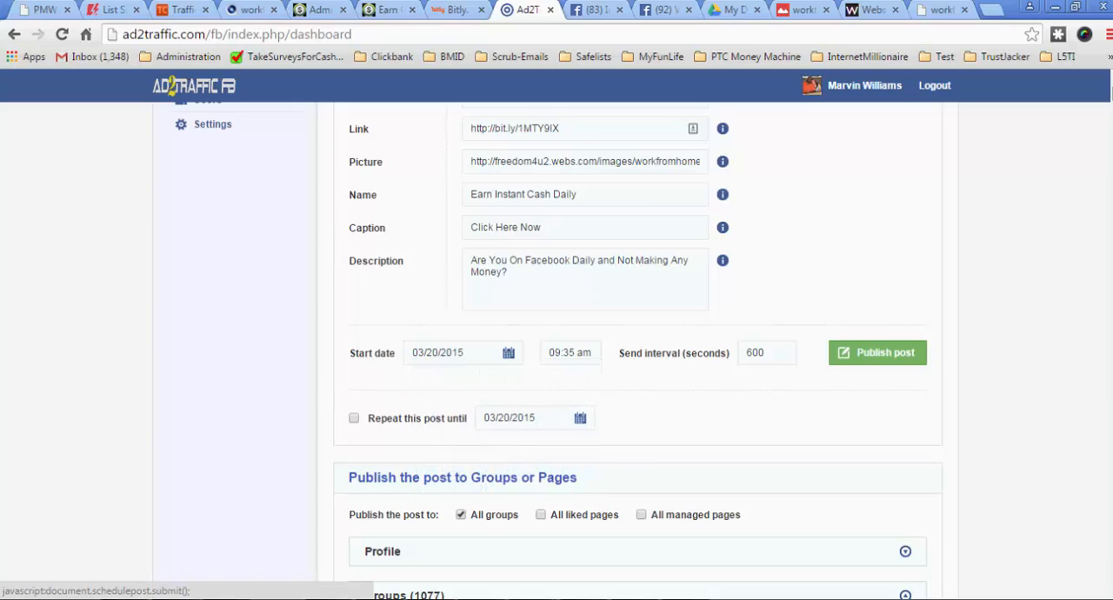
pyautogui.click(878, 352)
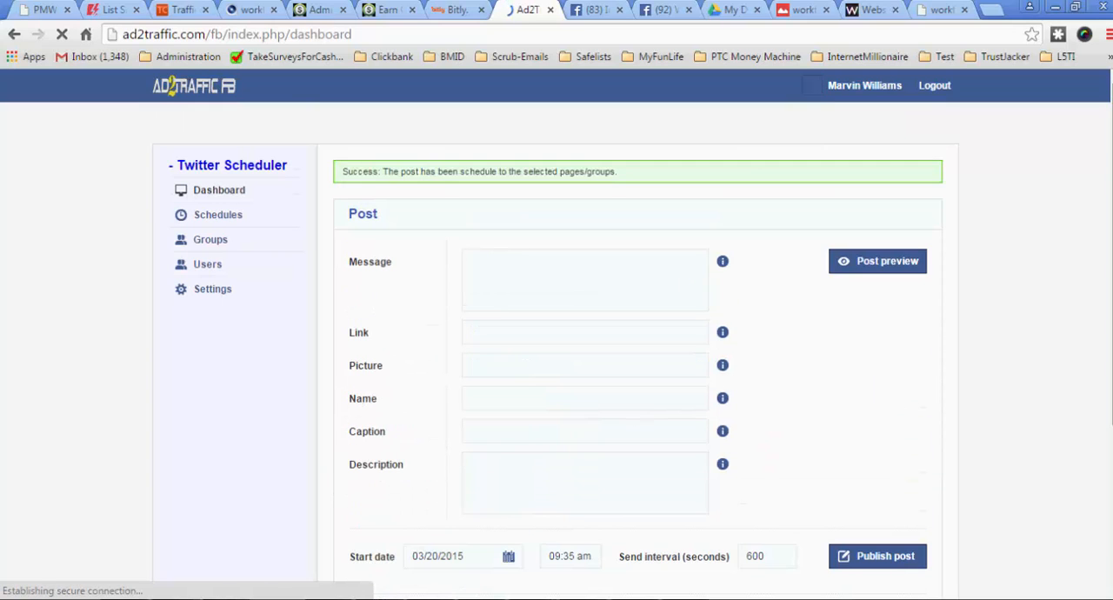
pyautogui.scroll(-1, 557, 347)
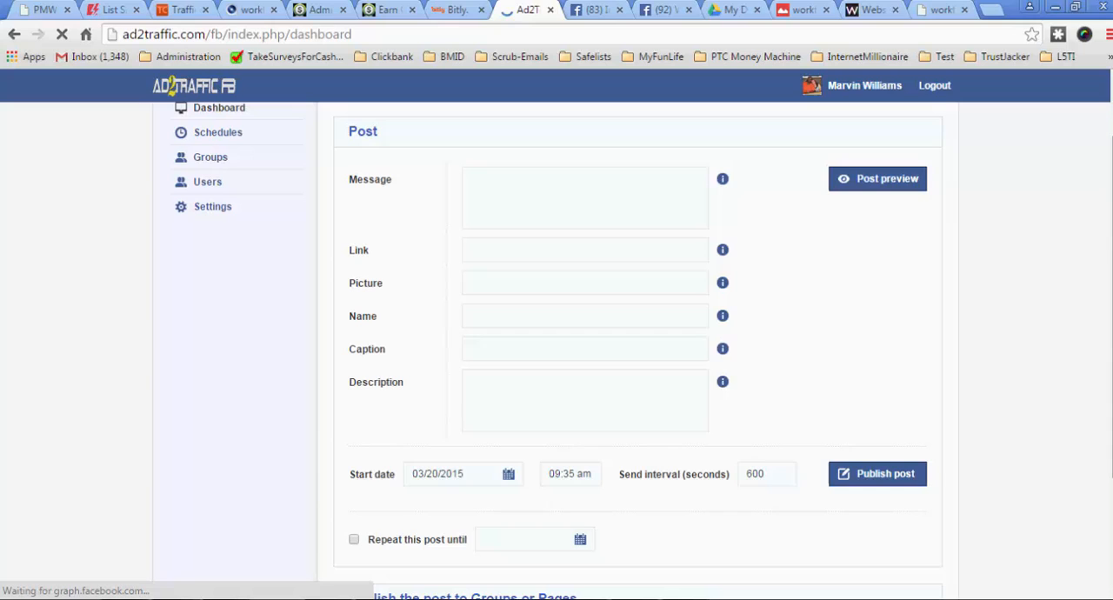
pyautogui.scroll(1, 557, 347)
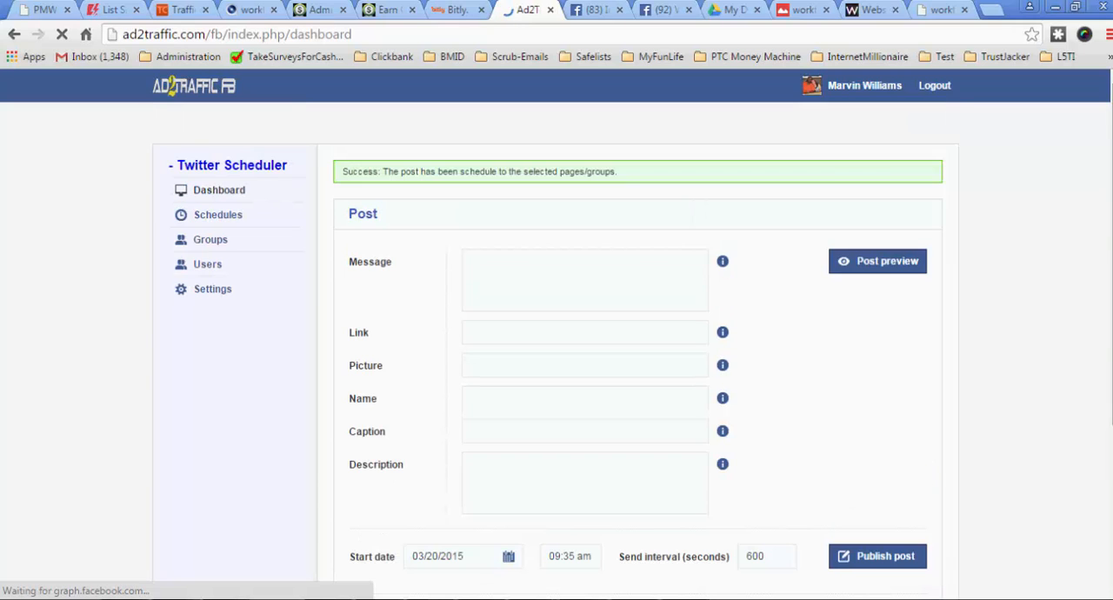
pyautogui.scroll(-2, 557, 348)
pyautogui.scroll(1, 556, 348)
pyautogui.scroll(1, 557, 348)
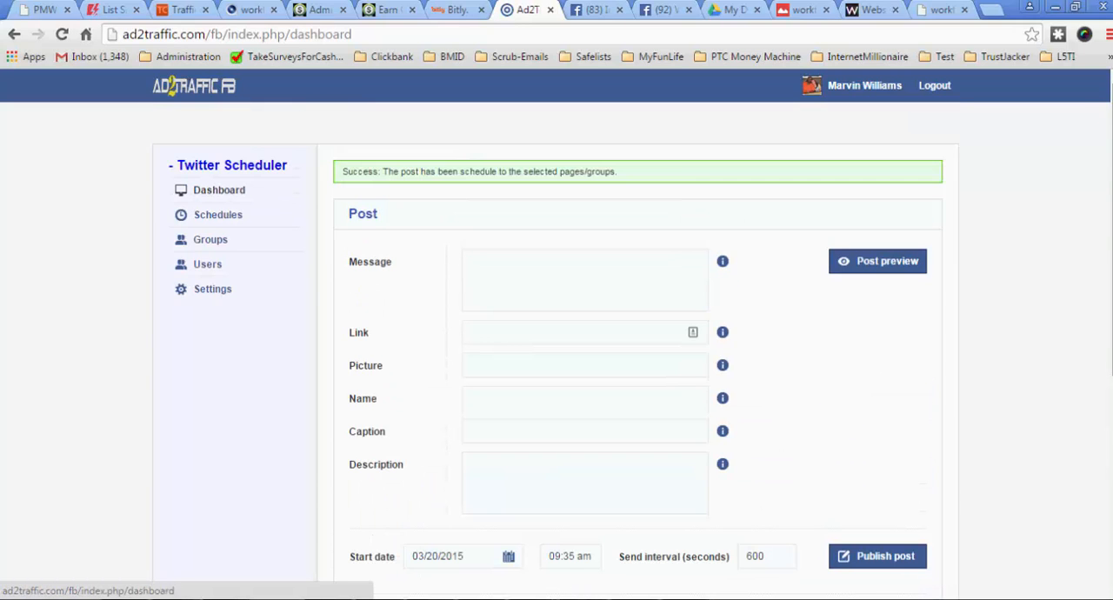
pyautogui.click(217, 214)
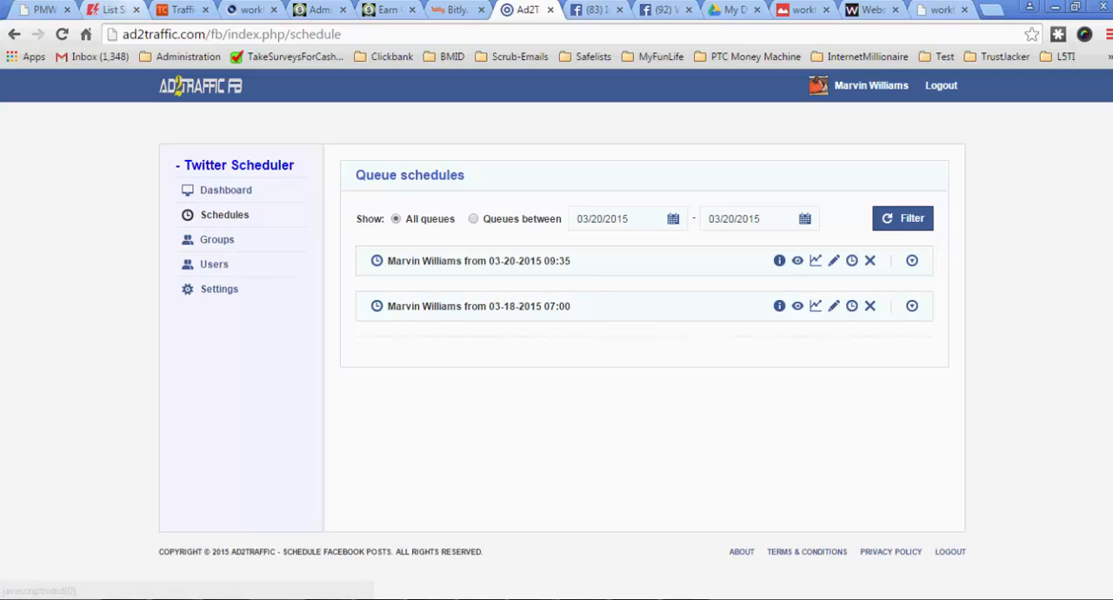
# Log in to the Ad2Traffic TW scheduler, retyping the password until the dashboard loads
pyautogui.click(238, 165)
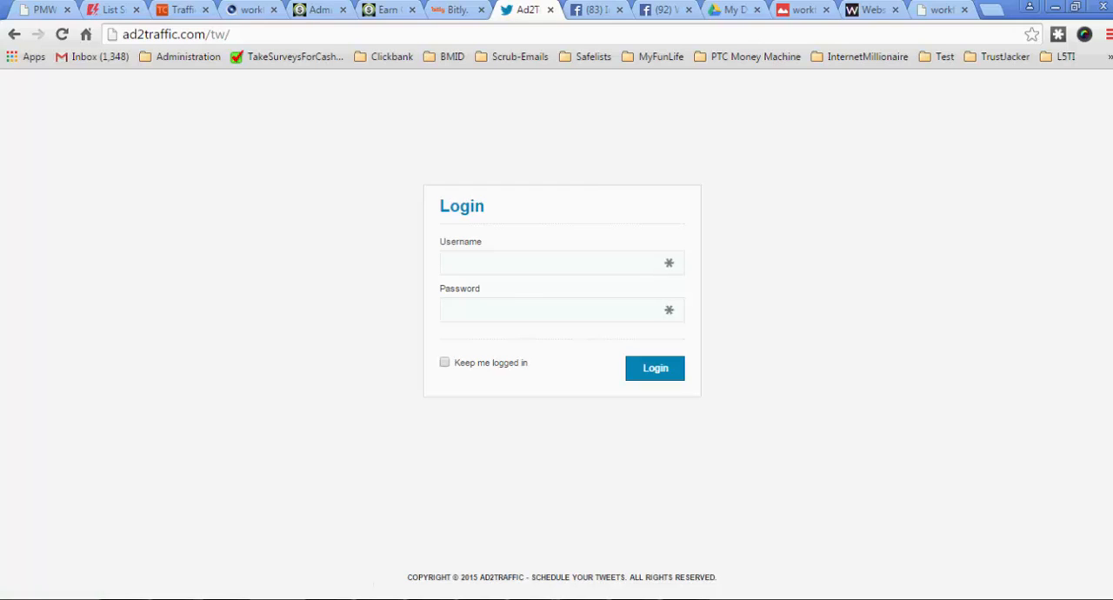
pyautogui.press('Tab')
pyautogui.write('•••••')
pyautogui.write('••••')
pyautogui.press('Return')
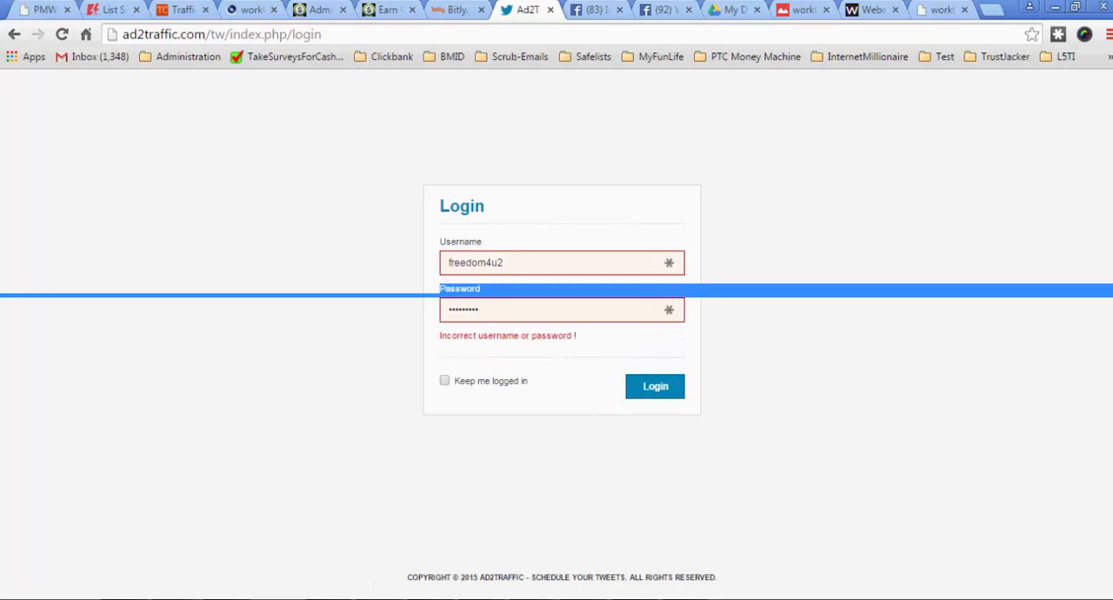
pyautogui.hotkey('ctrl', 'a')
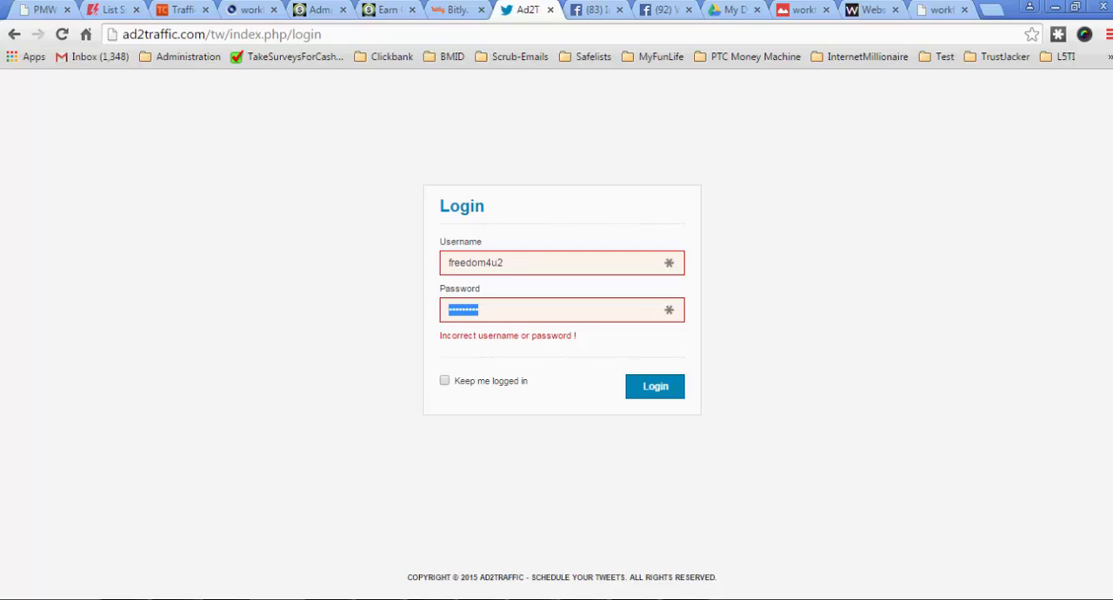
pyautogui.write('•••••')
pyautogui.write('••••')
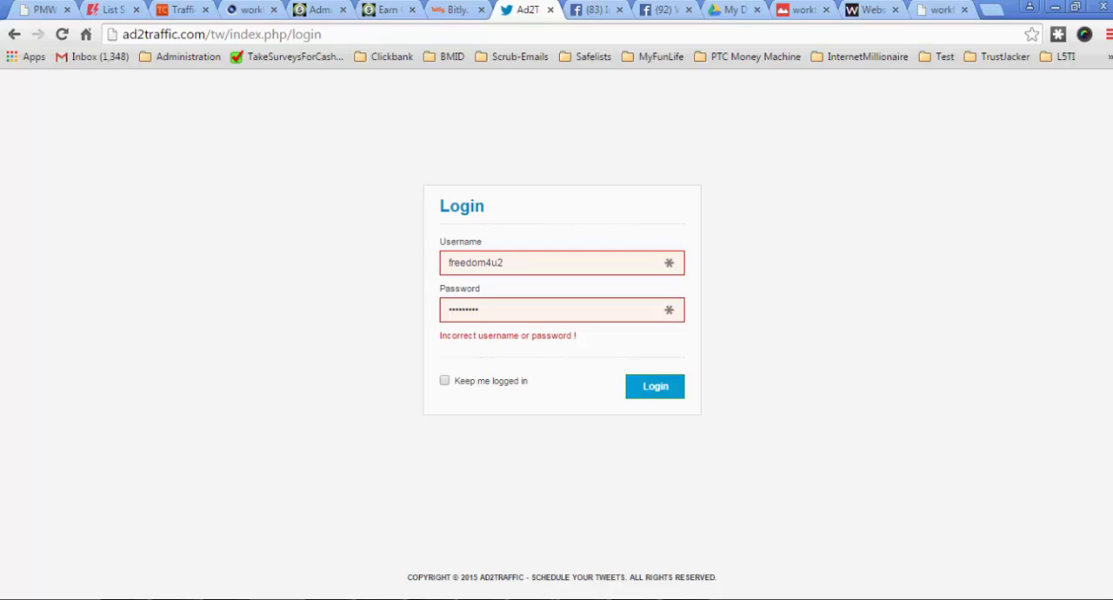
pyautogui.press('Return')
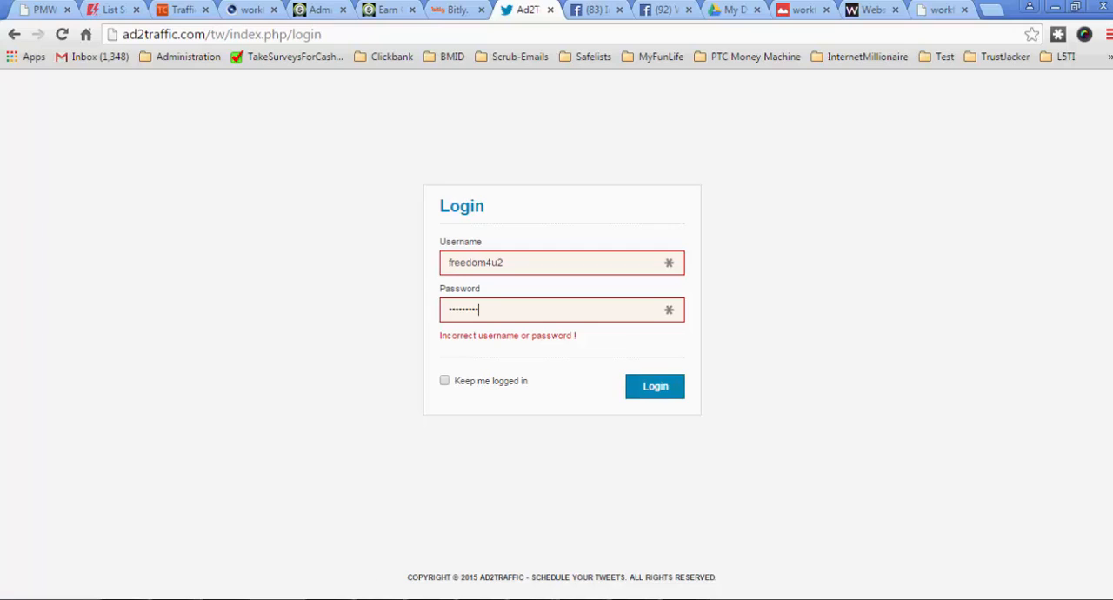
pyautogui.hotkey('ctrl', 'a')
pyautogui.write('•••')
pyautogui.write('••••••')
pyautogui.press('Return')
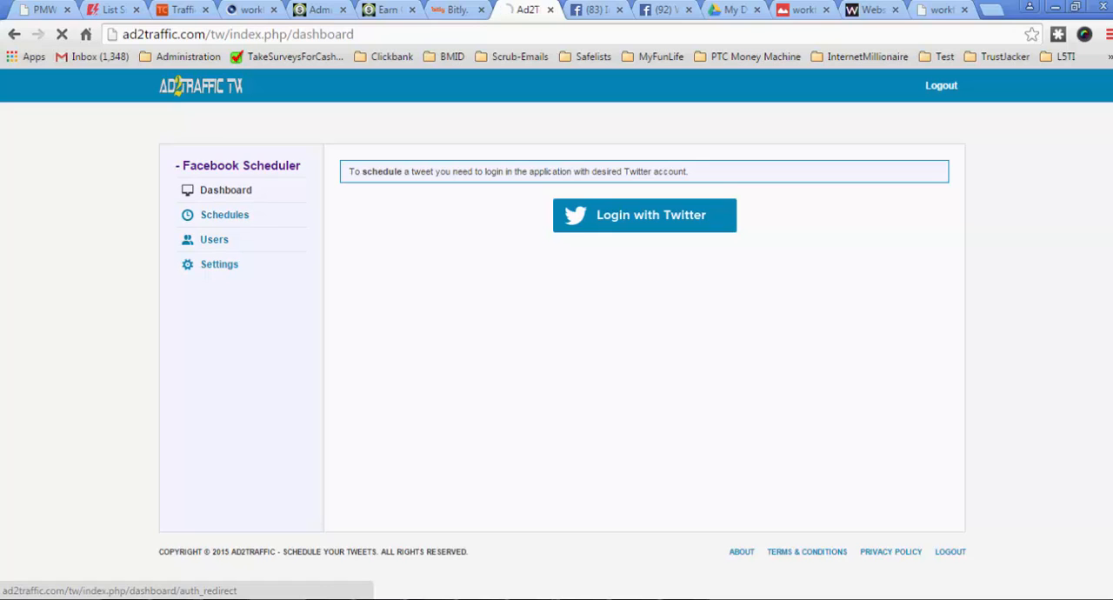
# Start 'Login with Twitter' and submit the saved username on the Authorize Ad2Traffic page
pyautogui.click(645, 215)
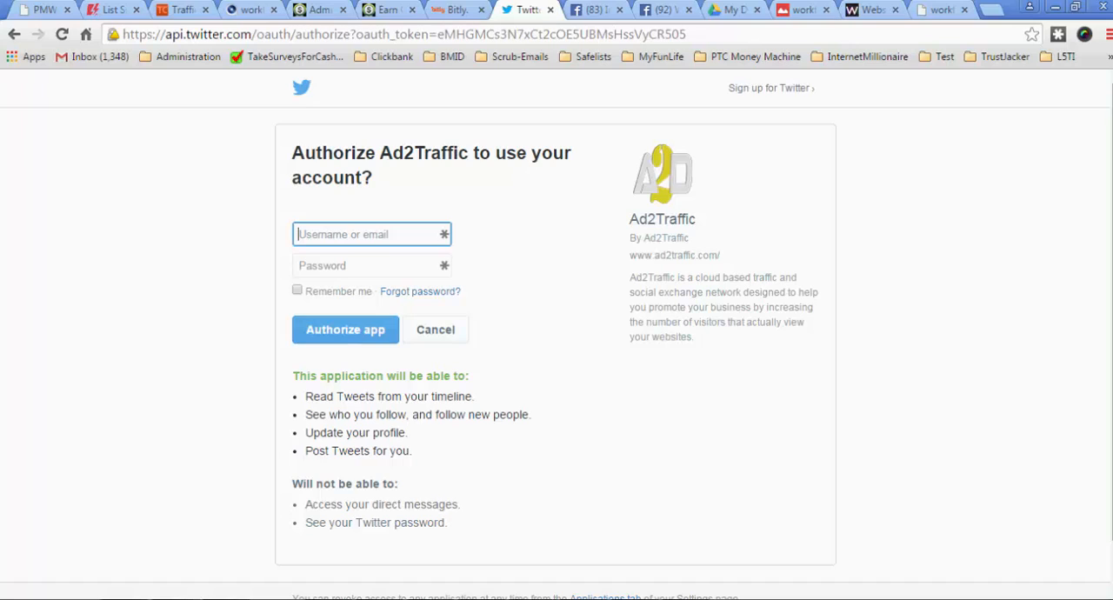
pyautogui.write('marvin')
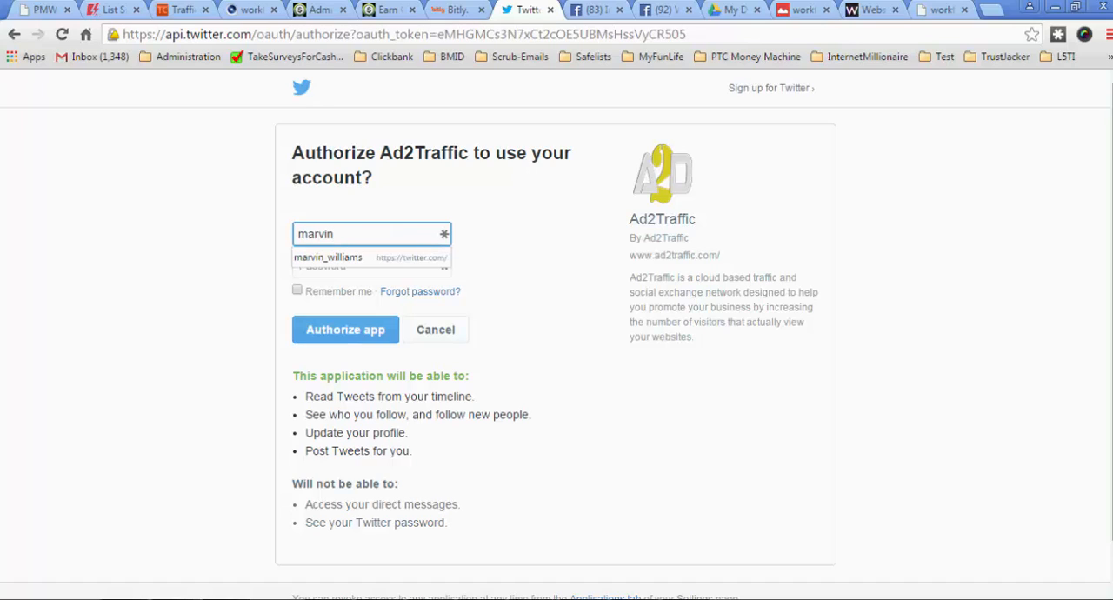
pyautogui.press('Down')
pyautogui.press('Return')
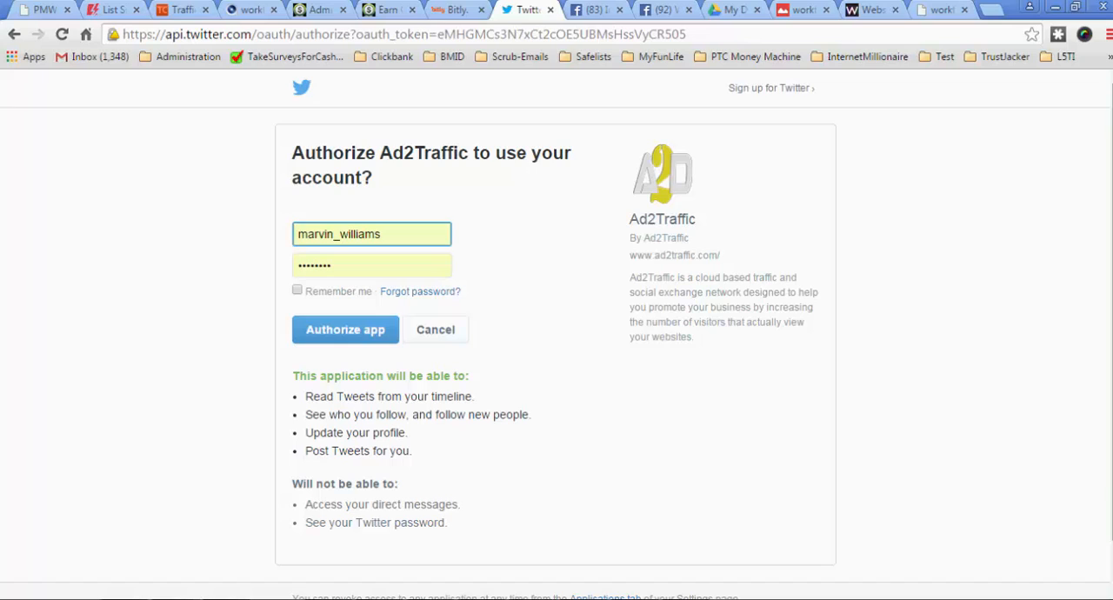
pyautogui.press('Tab')
pyautogui.press('Tab')
pyautogui.press('space')
pyautogui.press('Tab')
pyautogui.press('Return')
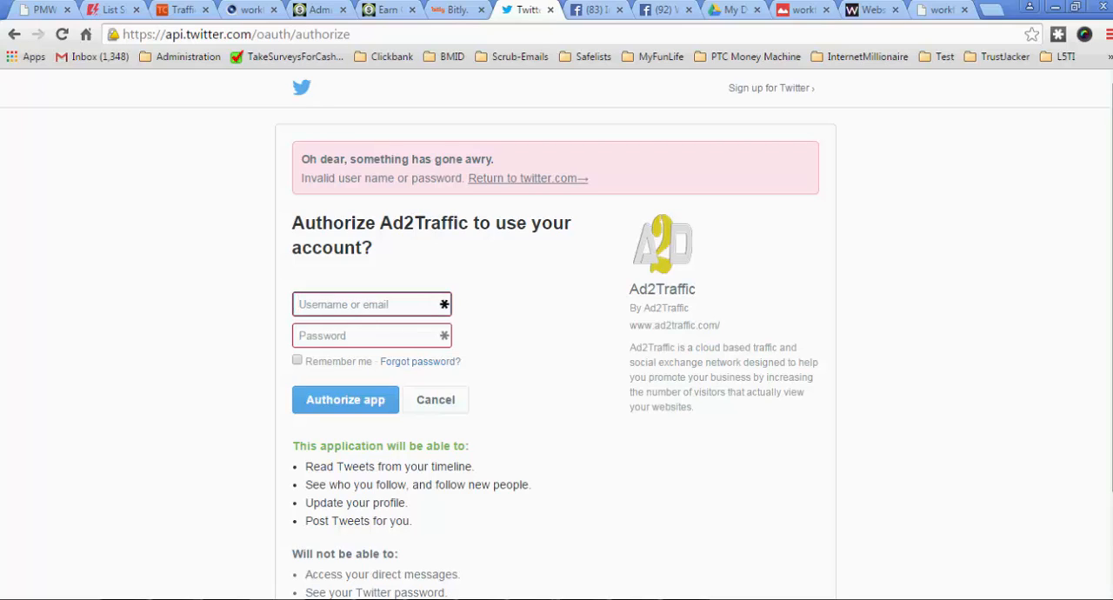
pyautogui.write('ma')
# Retry the Twitter authorization sign-in with username and password, again rejected as invalid
pyautogui.press('Down')
pyautogui.press('Return')
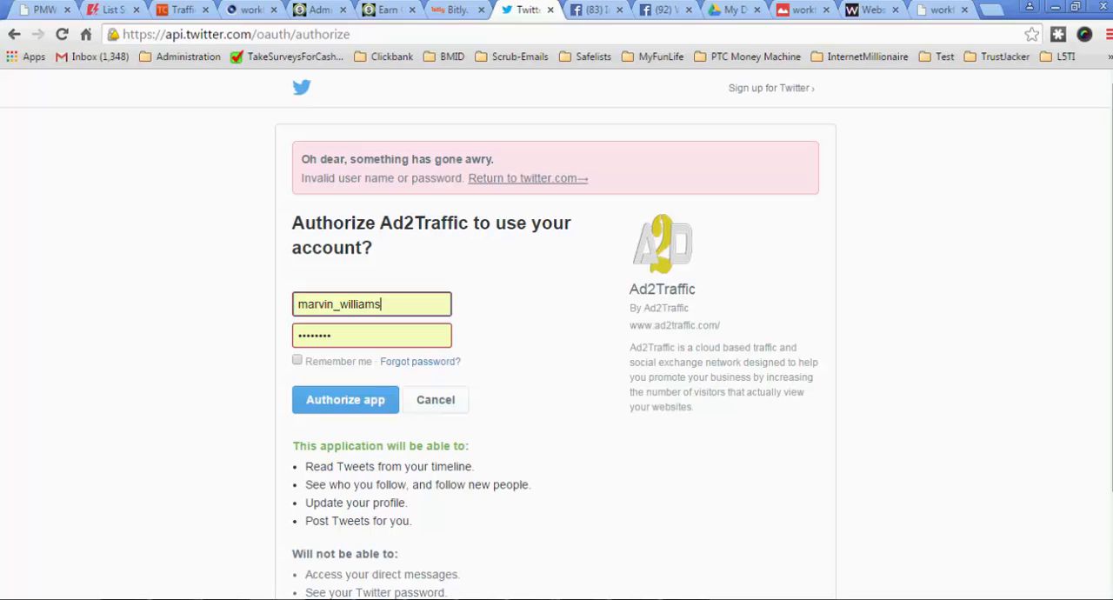
pyautogui.press('Tab')
pyautogui.write('**')
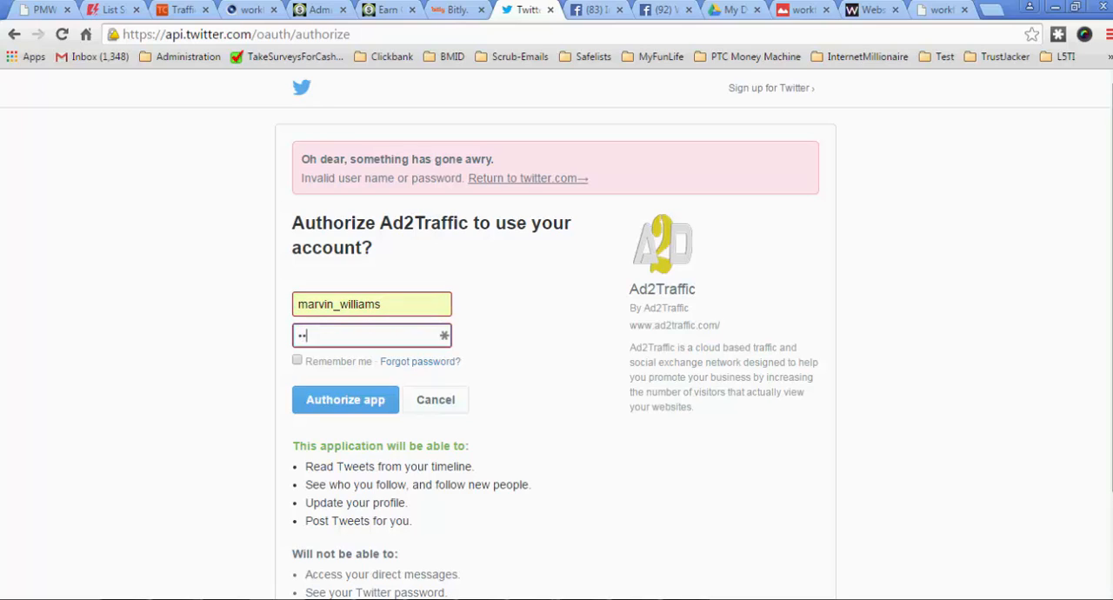
pyautogui.write('*******')
pyautogui.press('Return')
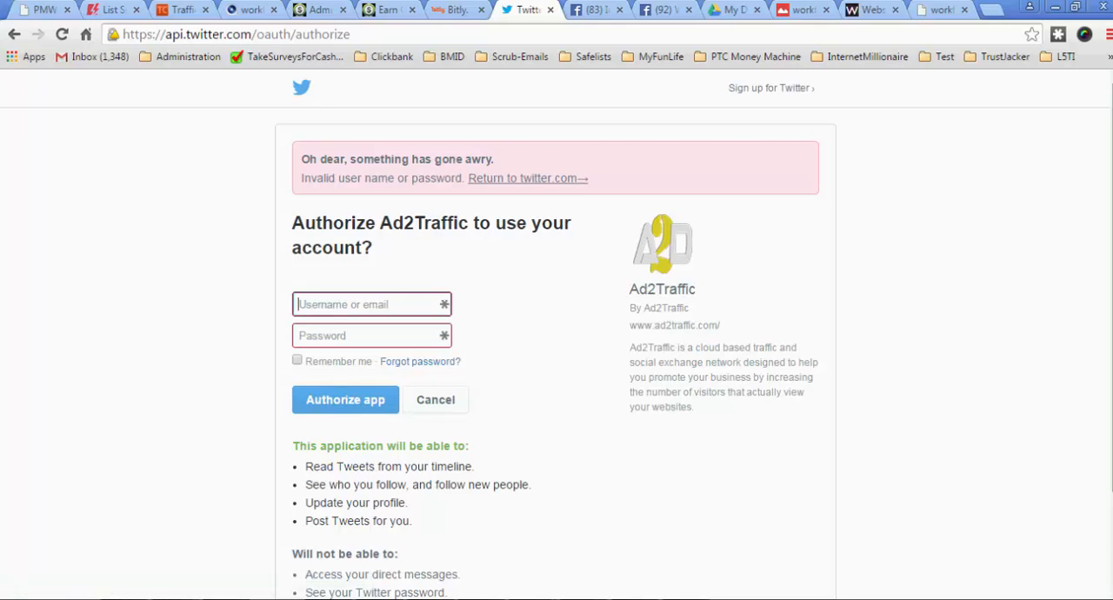
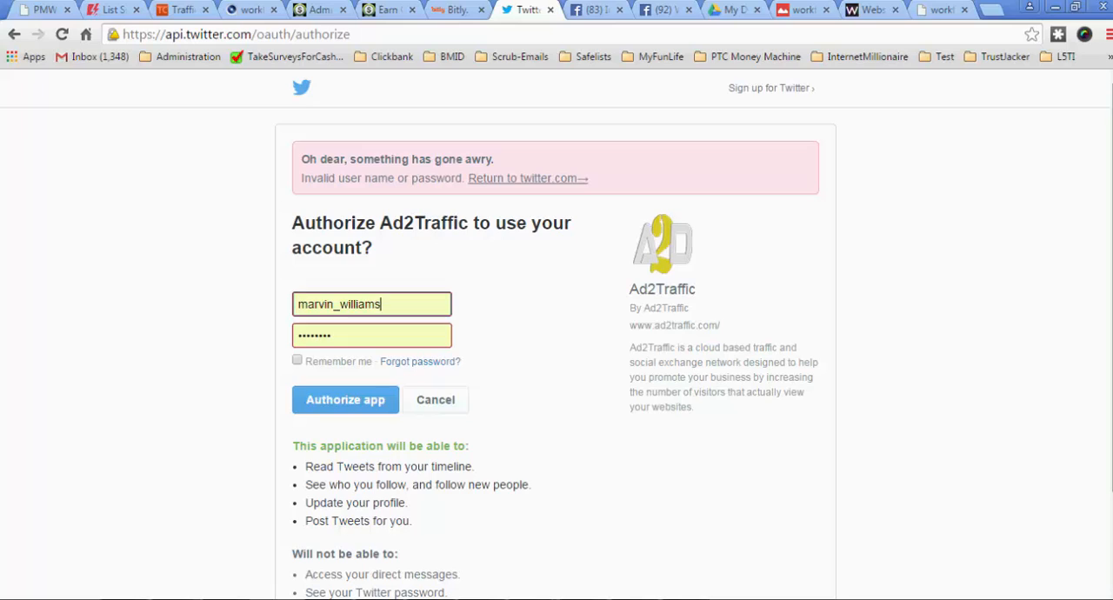
pyautogui.press('Tab')
pyautogui.write('******')
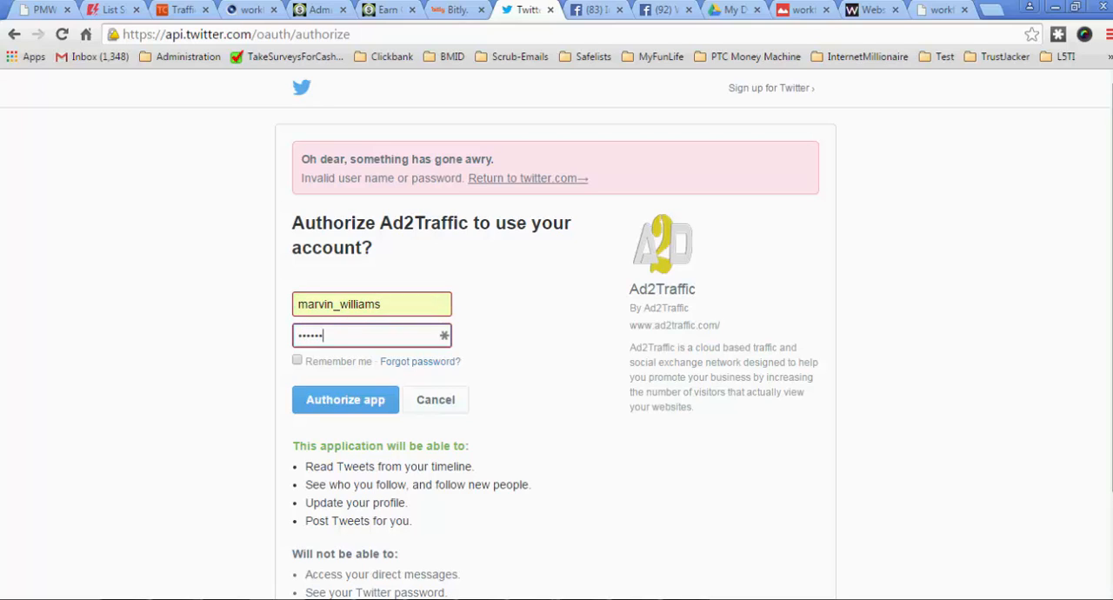
pyautogui.write('*****')
pyautogui.press('Return')
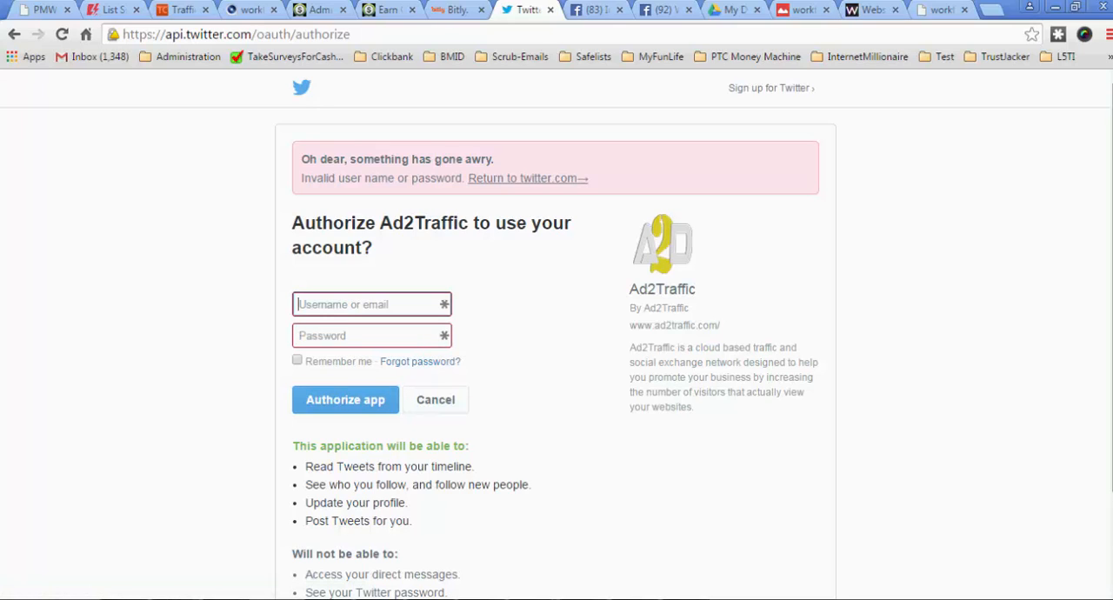
# Unlock LastPass, fill the saved Twitter login and authorize Ad2Traffic
pyautogui.click(1058, 34)
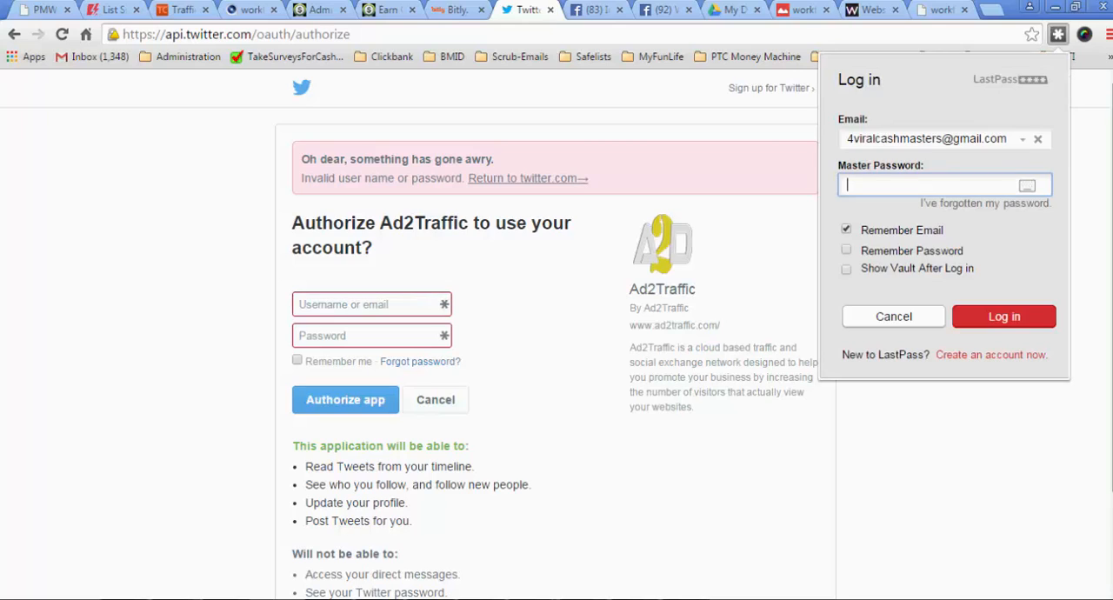
pyautogui.write('•••••')
pyautogui.write('••••••')
pyautogui.press('Return')
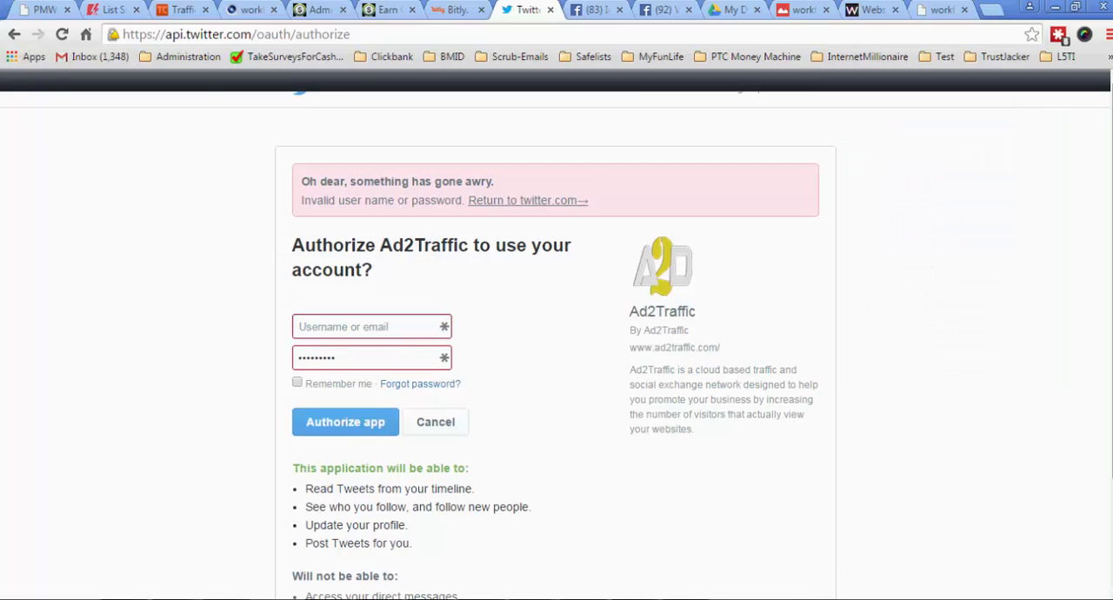
pyautogui.click(443, 327)
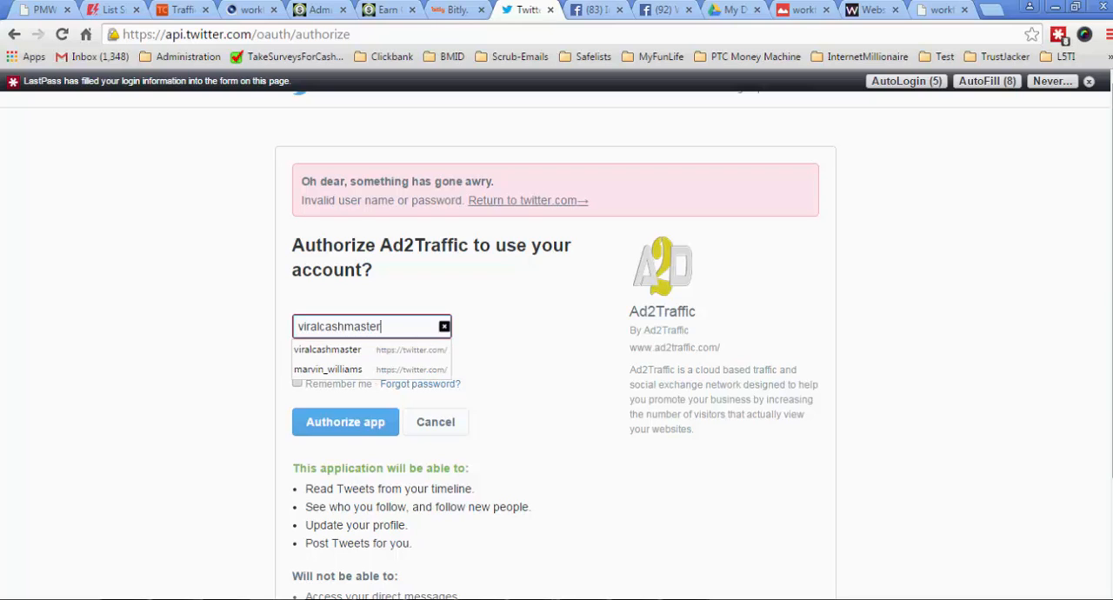
pyautogui.click(353, 419)
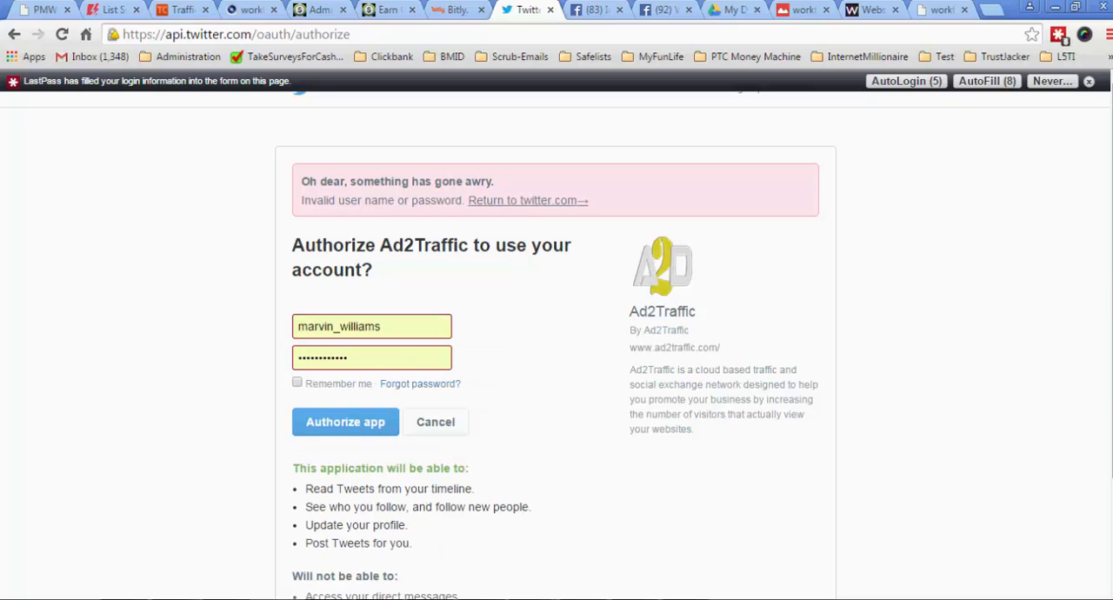
pyautogui.click(352, 421)
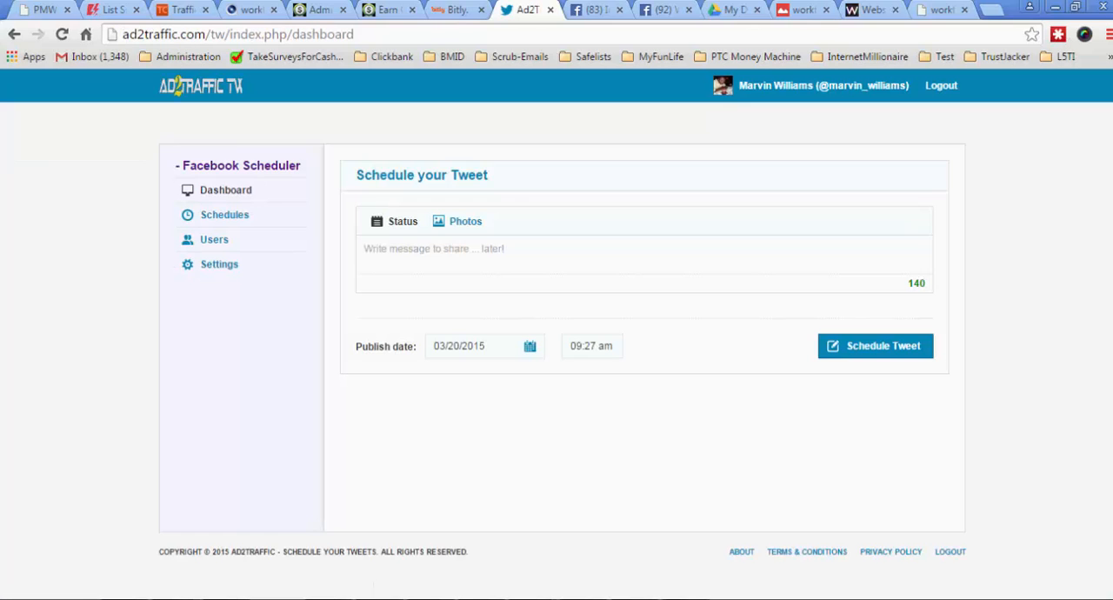
# Attempt to schedule an empty tweet, getting the 'status is required' warning, and check the Photos and Status tabs
pyautogui.click(876, 345)
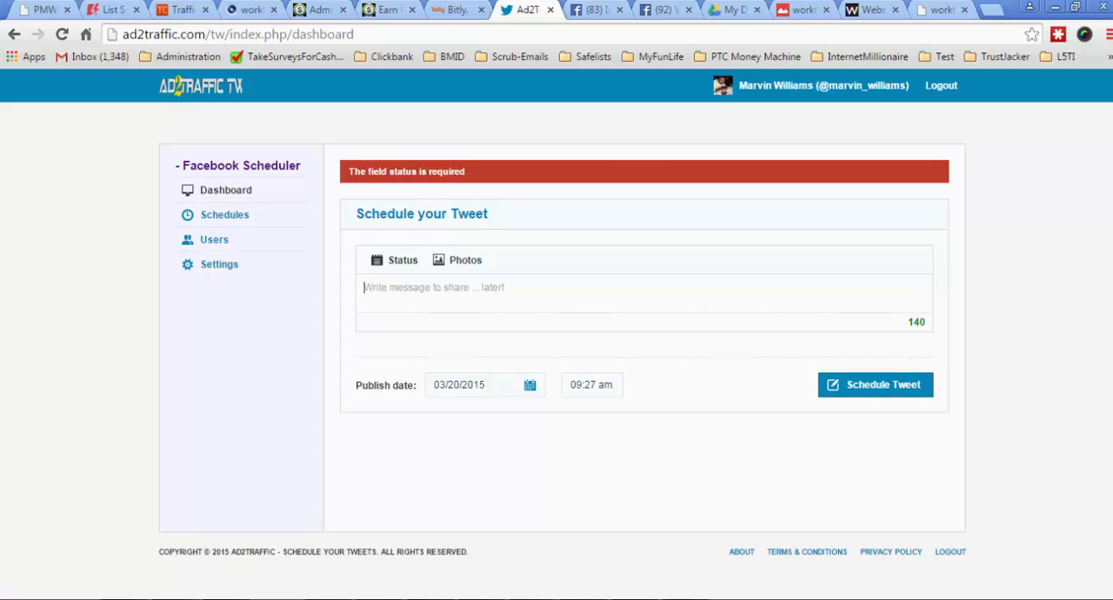
pyautogui.click(461, 259)
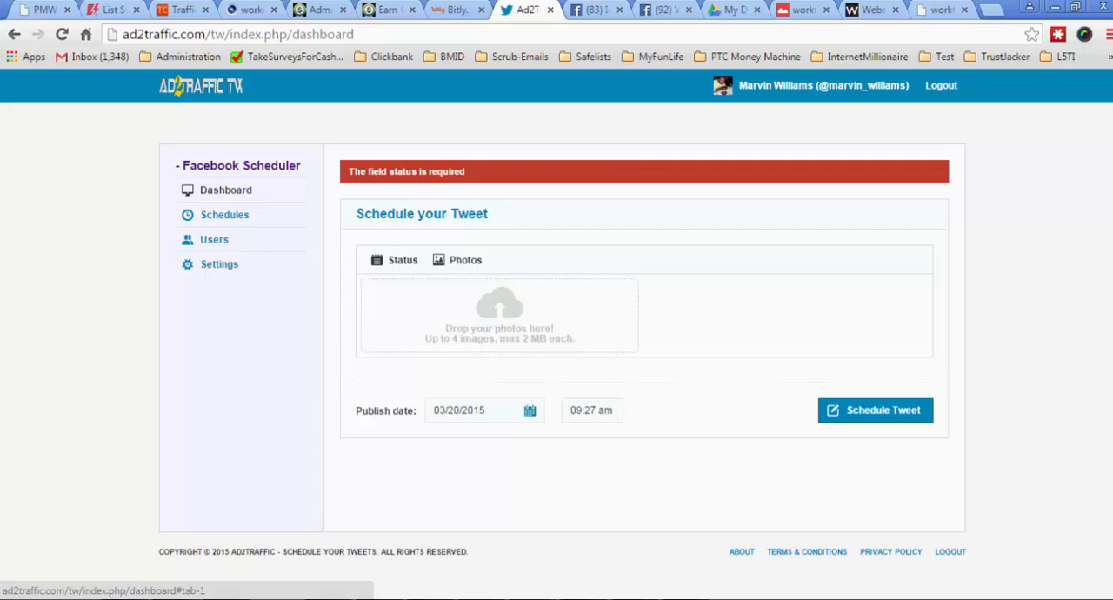
pyautogui.click(402, 259)
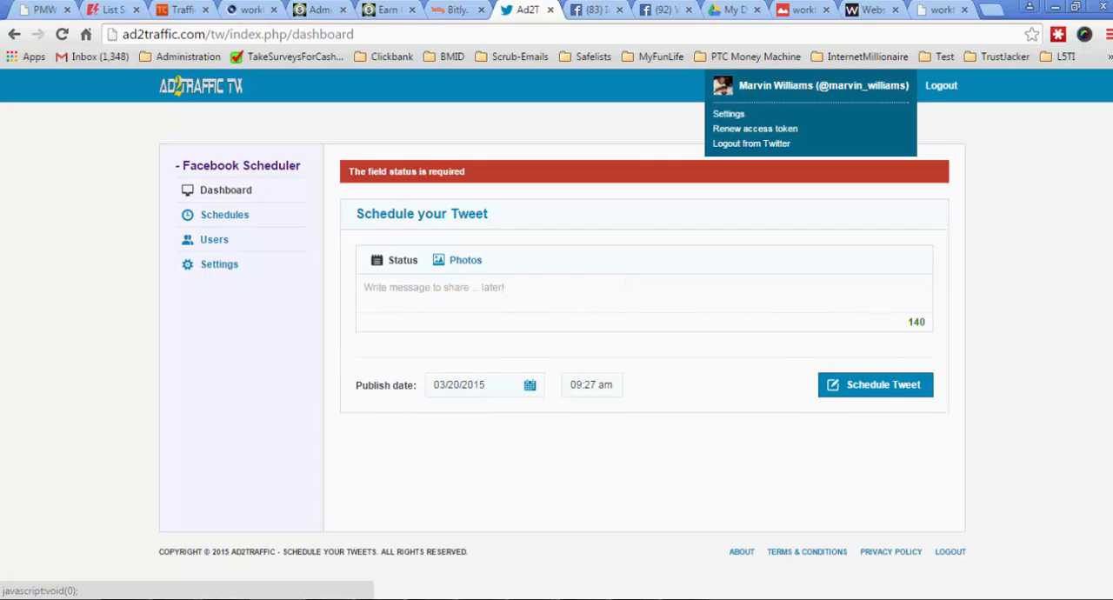
# Review the scheduler settings, keep the America/New_York timezone, and return to the tweet dashboard
pyautogui.click(729, 114)
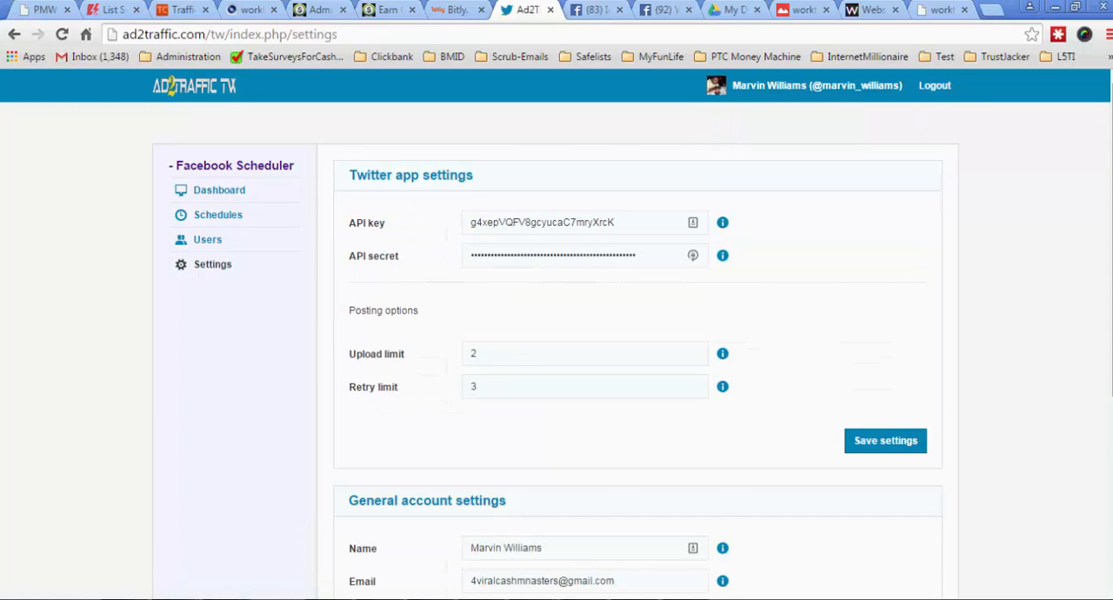
pyautogui.scroll(-1, 556, 348)
pyautogui.scroll(-3, 557, 348)
pyautogui.click(583, 294)
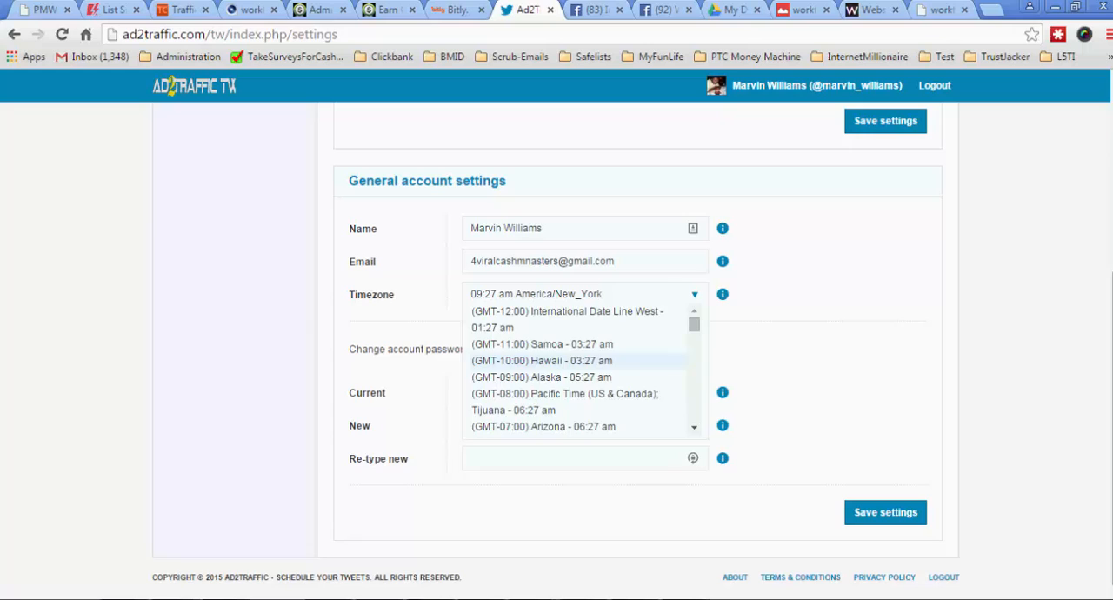
pyautogui.click(694, 425)
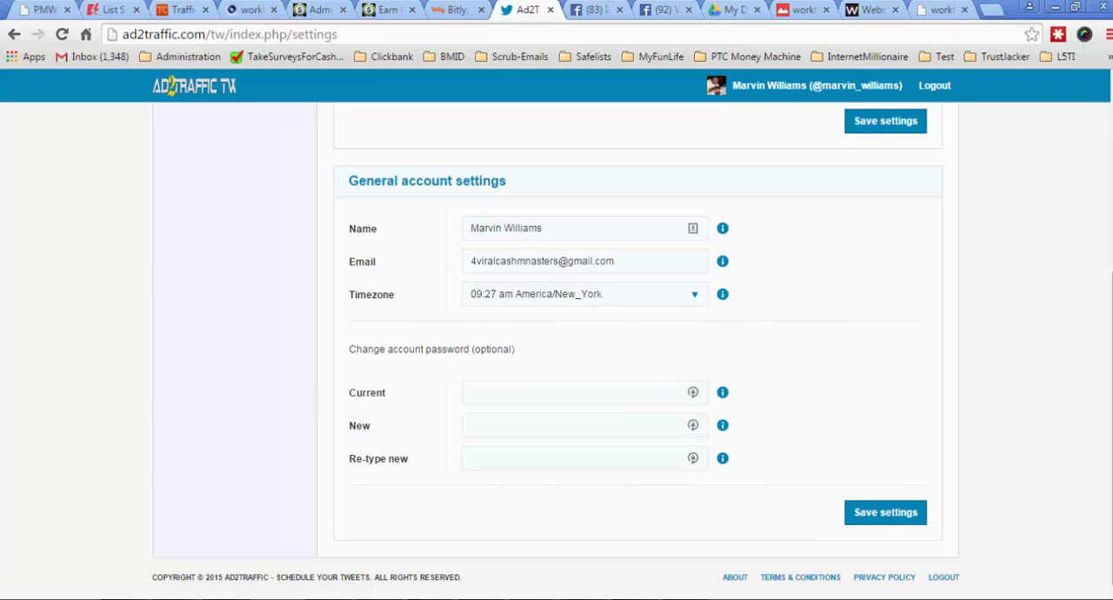
pyautogui.scroll(4, 557, 348)
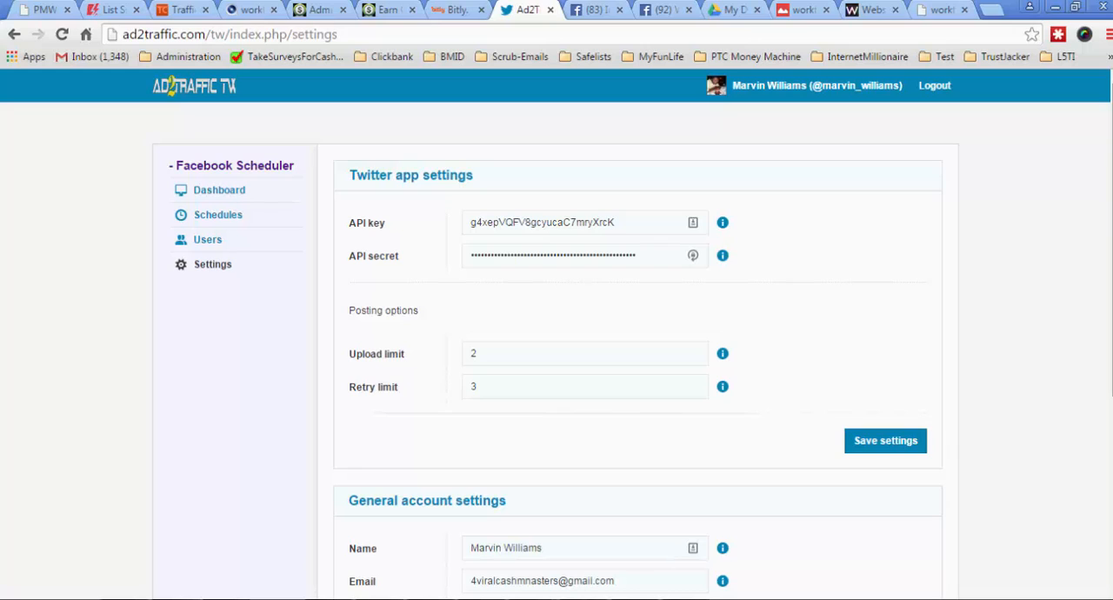
pyautogui.click(219, 189)
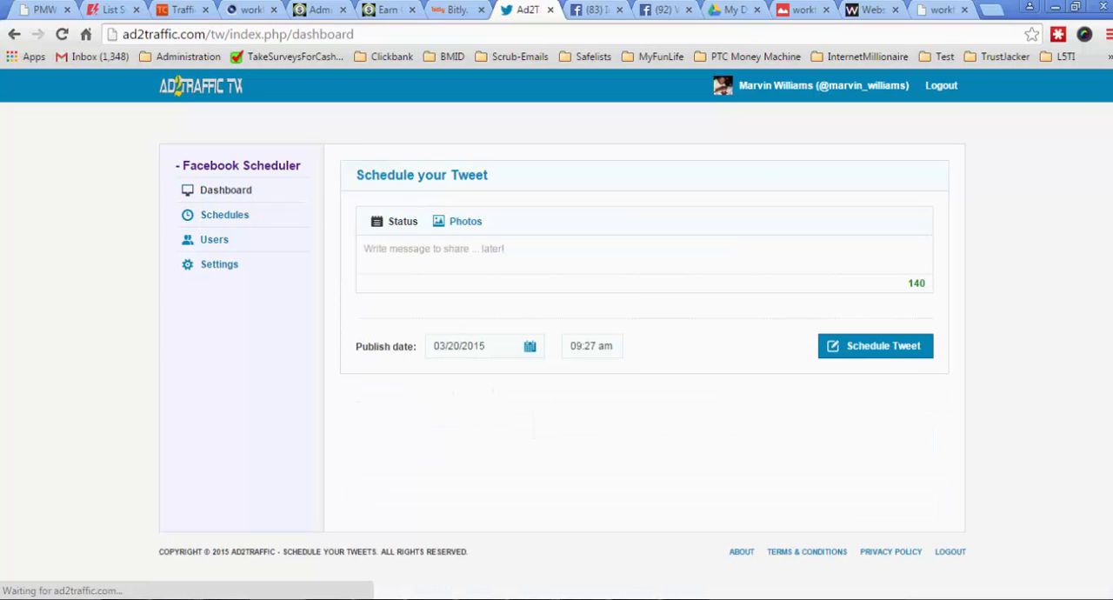